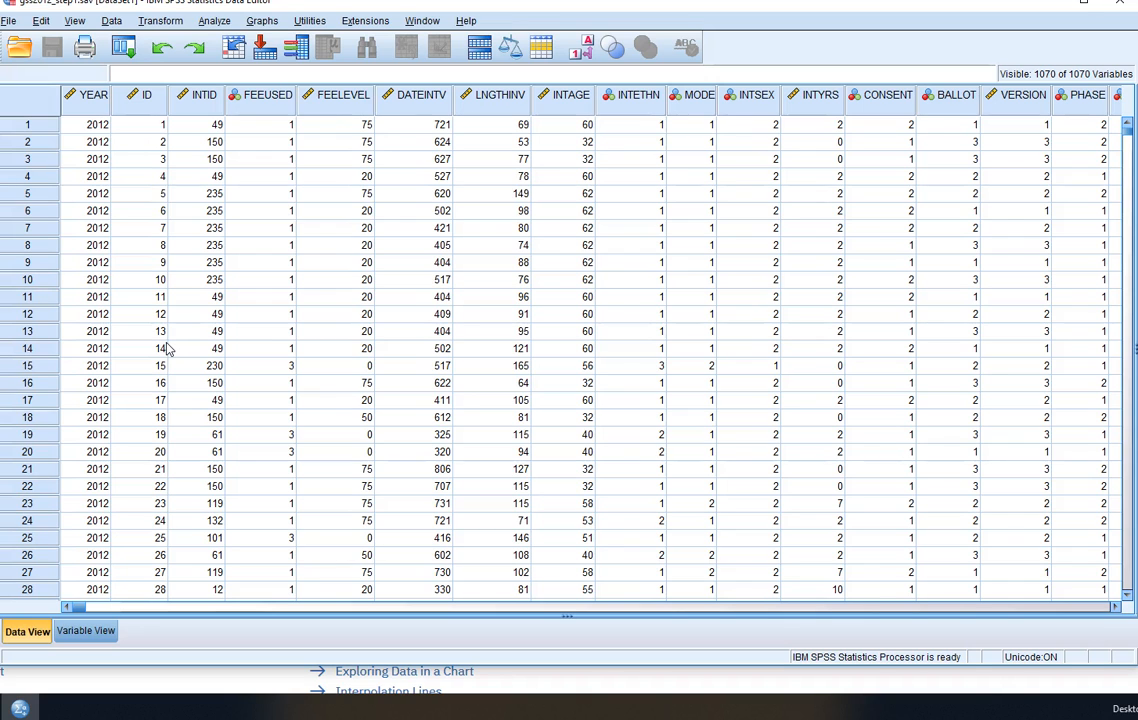
# - Open the Descriptives analysis and set its source variables to display by name in alphabetical order
pyautogui.click(218, 21)
pyautogui.moveTo(262, 60)
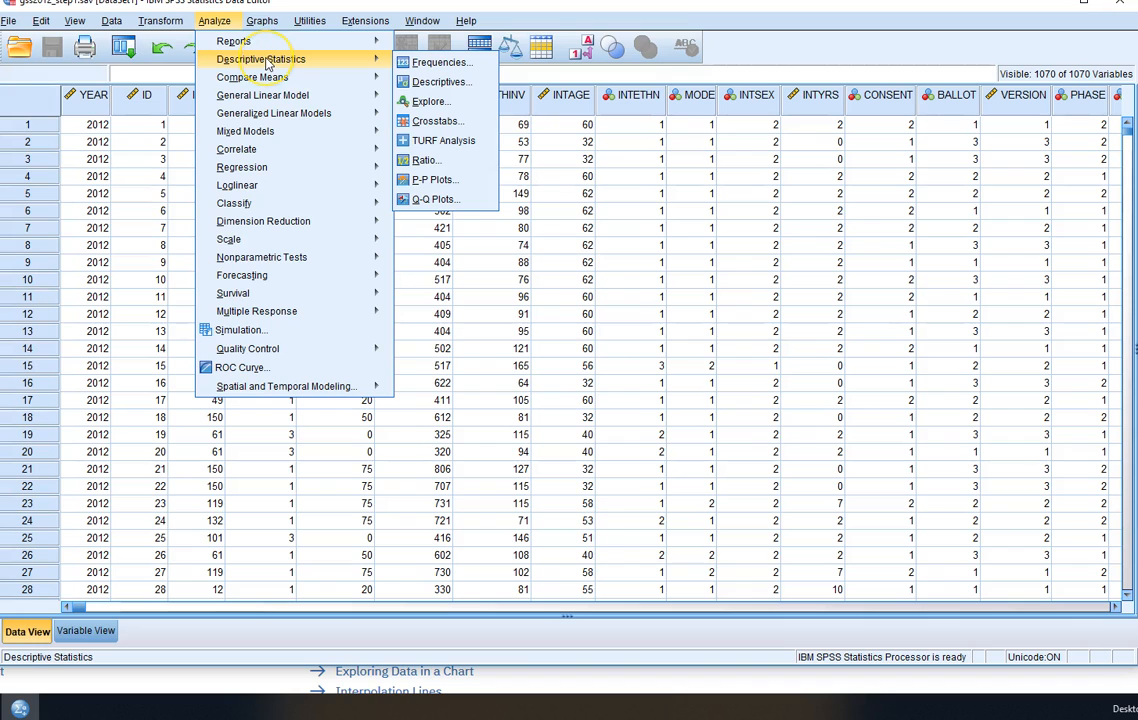
pyautogui.click(455, 82)
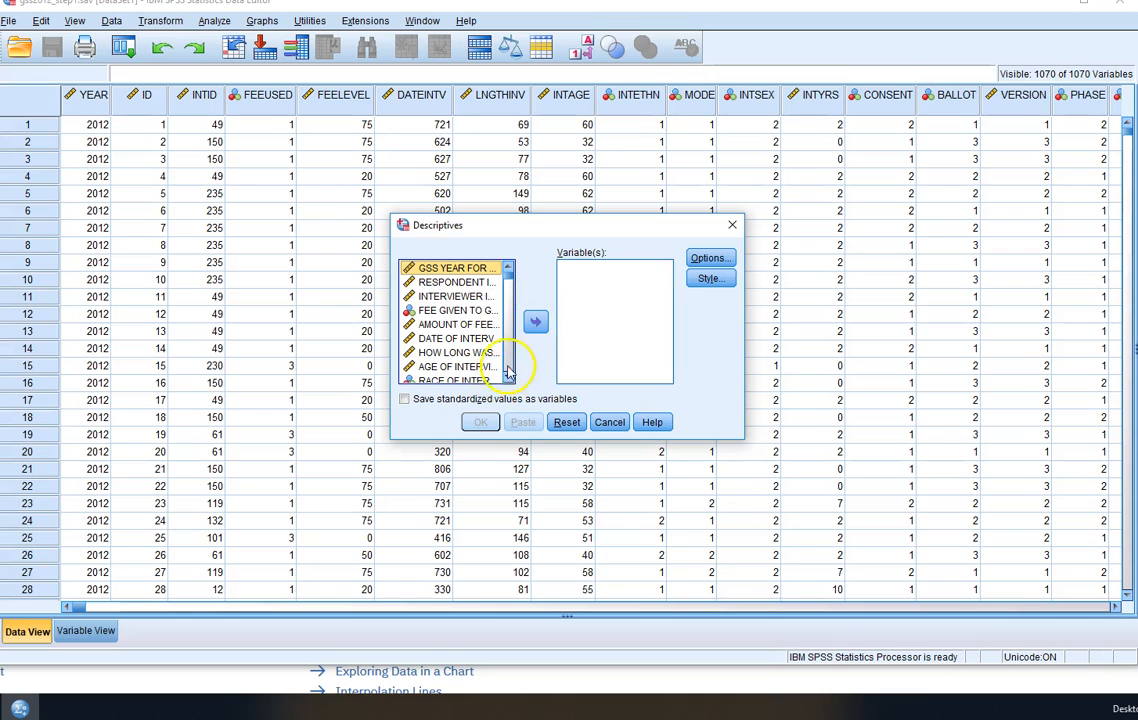
pyautogui.rightClick(458, 326)
pyautogui.click(465, 343)
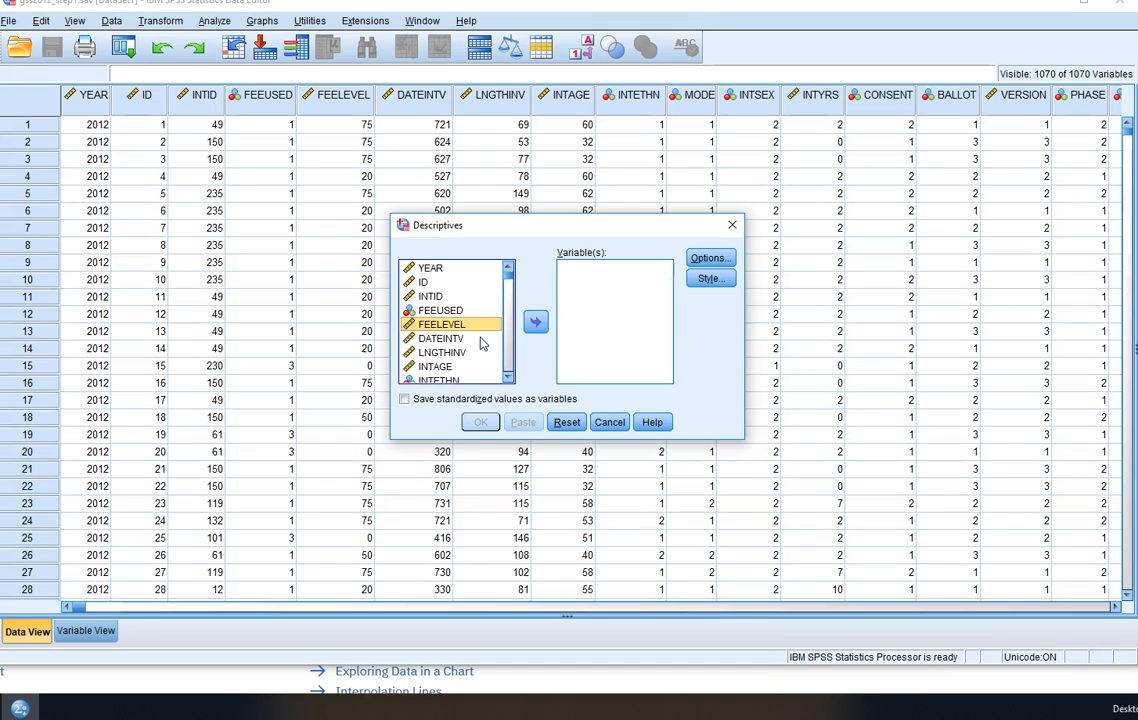
pyautogui.rightClick(458, 340)
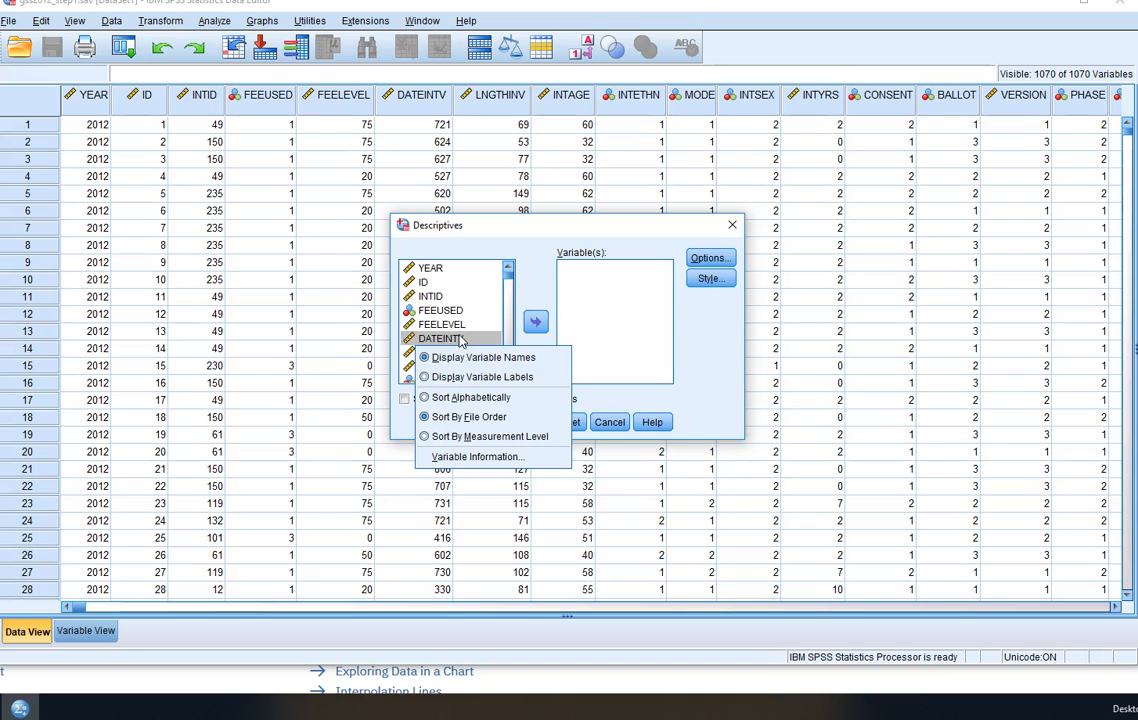
pyautogui.click(425, 398)
# - Add HRS1 to the variables analysed in Descriptives
pyautogui.moveTo(509, 291); pyautogui.dragTo(509, 310)
pyautogui.scroll(-10, 456, 334)
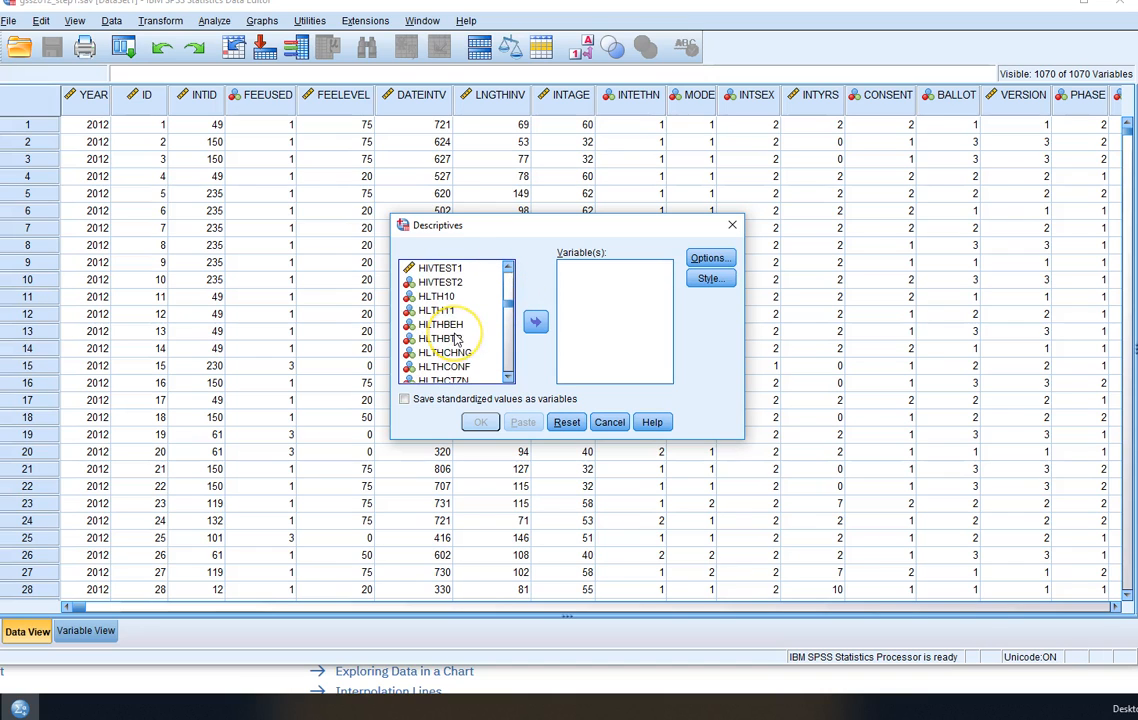
pyautogui.scroll(-2, 456, 340)
pyautogui.scroll(-2, 456, 340)
pyautogui.scroll(-2, 456, 340)
pyautogui.scroll(6, 456, 340)
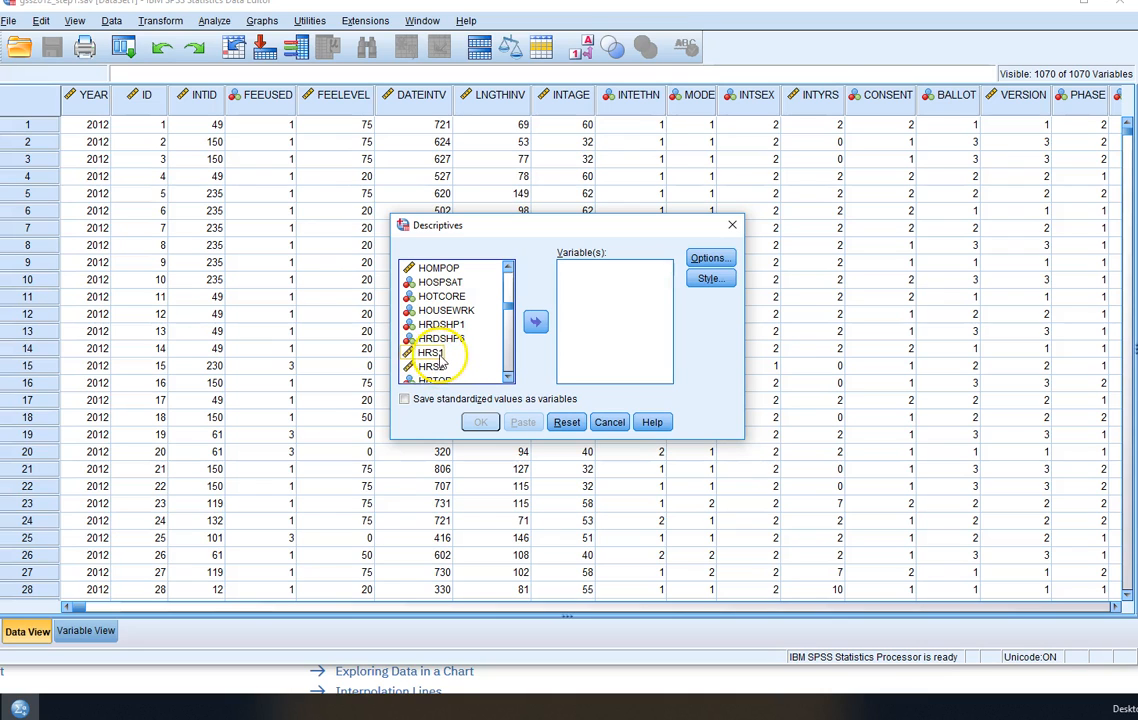
pyautogui.click(432, 353)
pyautogui.click(535, 321)
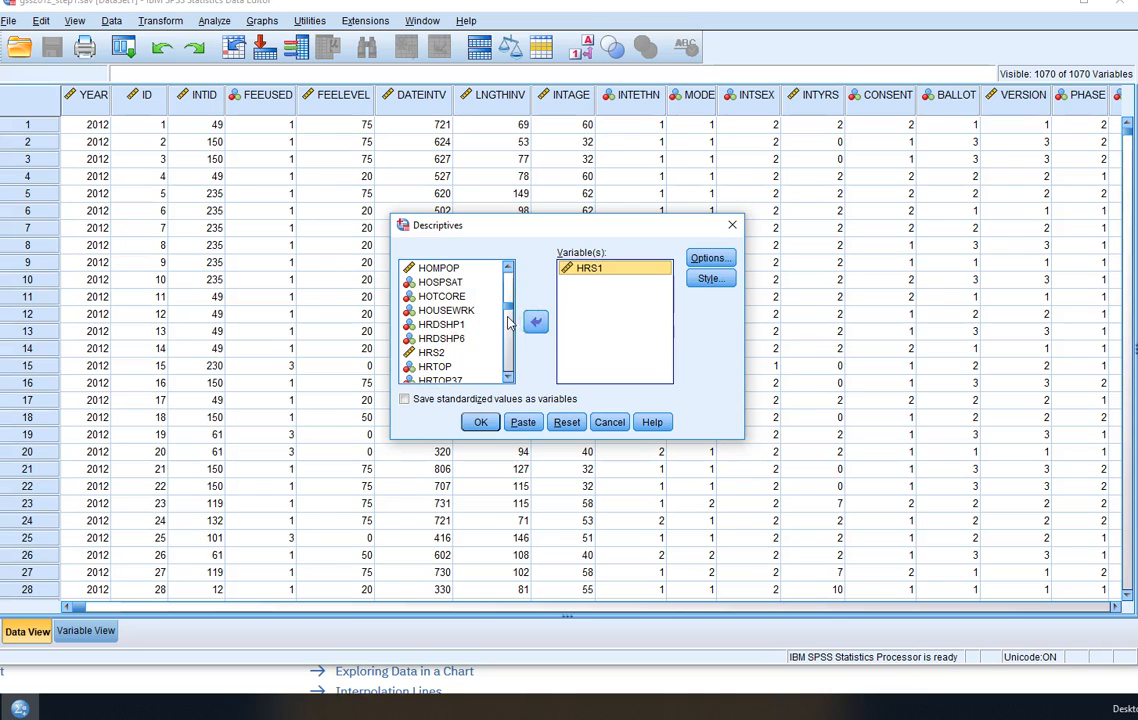
# - Add SPHRS1 to the analysed variables and run the descriptive statistics
pyautogui.moveTo(508, 305); pyautogui.dragTo(494, 348)
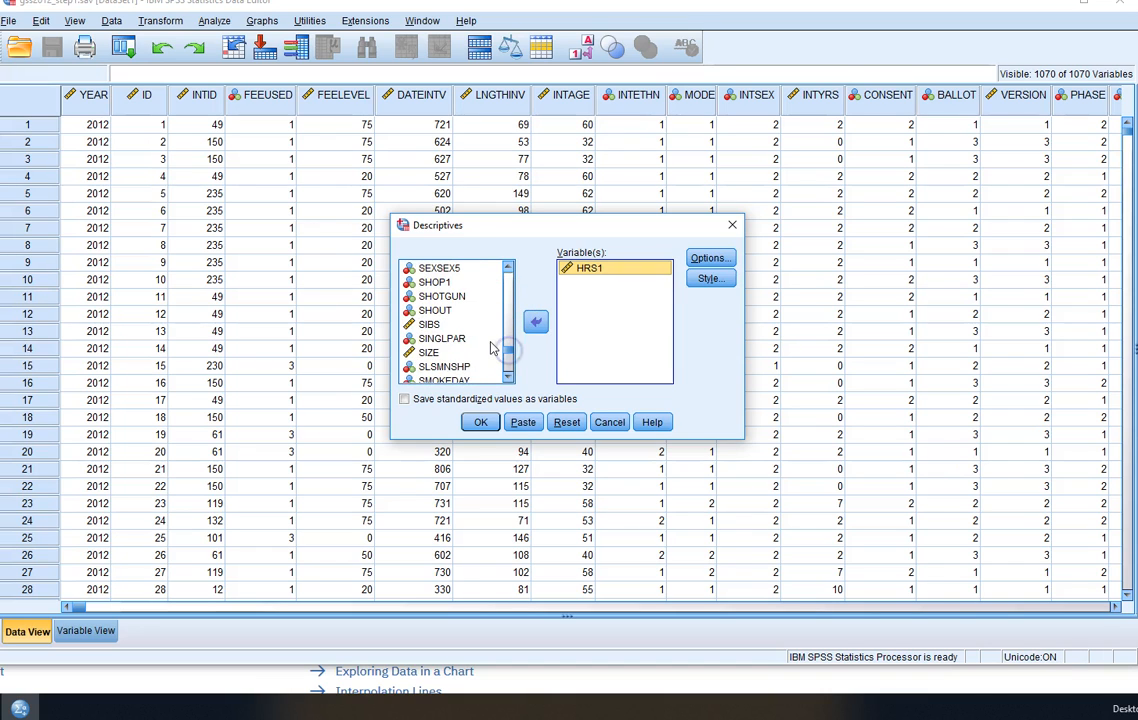
pyautogui.scroll(-3, 490, 342)
pyautogui.click(482, 343)
pyautogui.scroll(-1, 482, 343)
pyautogui.scroll(-4, 482, 348)
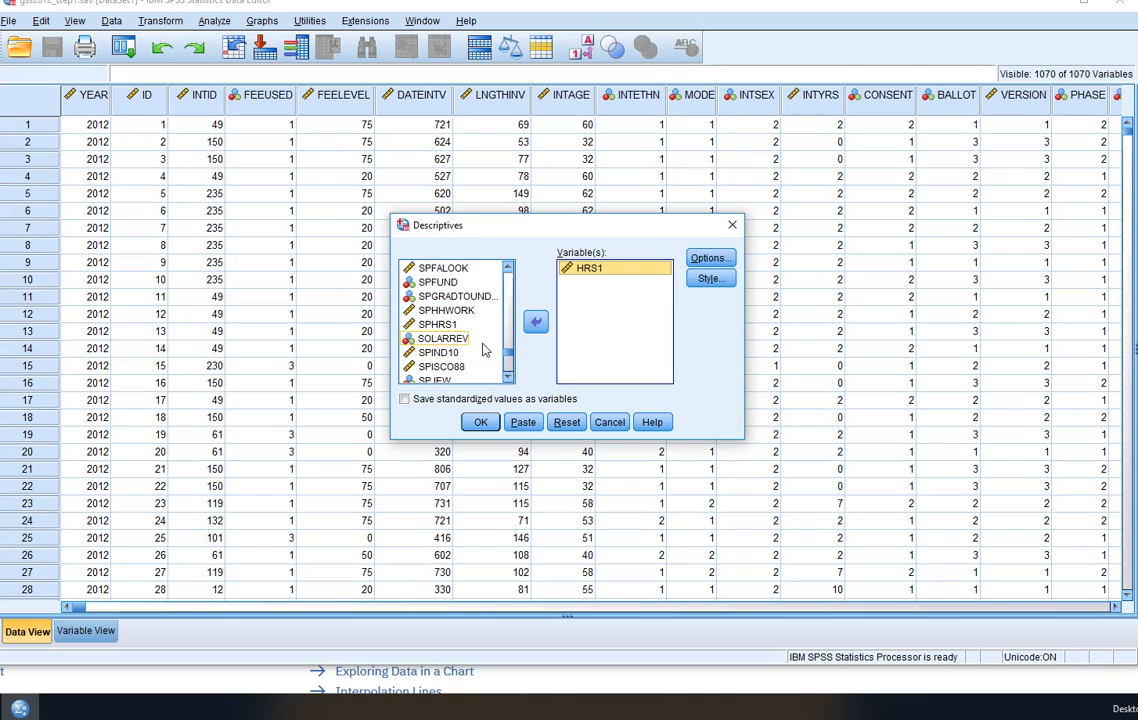
pyautogui.click(438, 324)
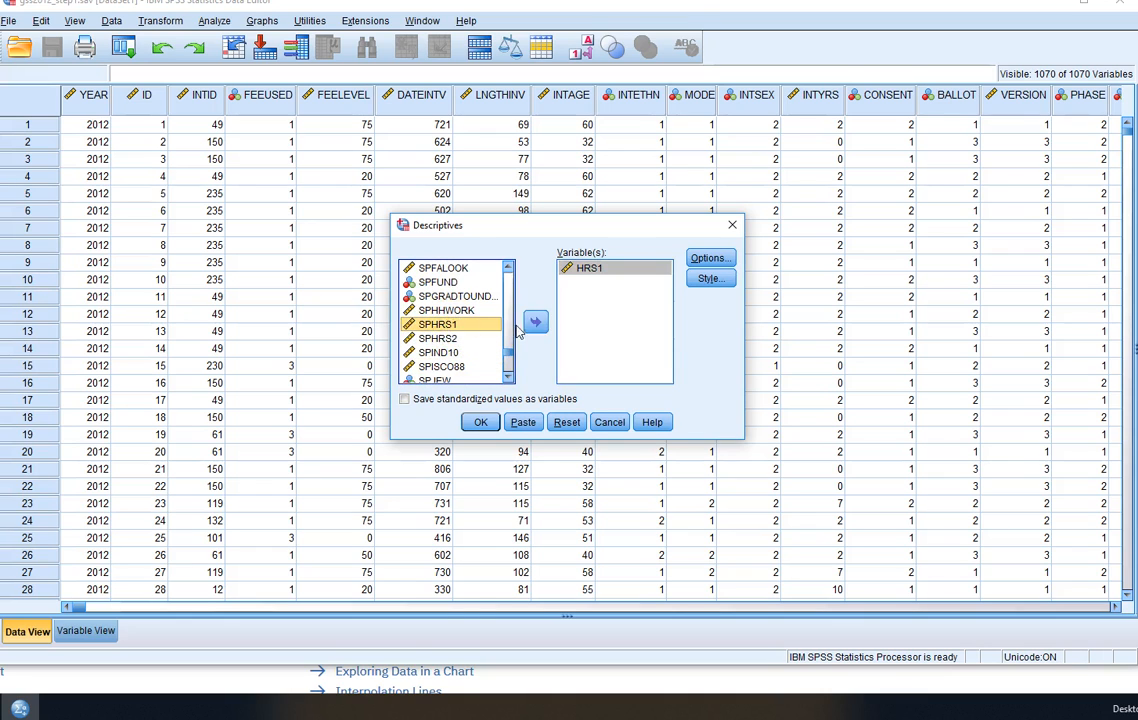
pyautogui.click(535, 321)
pyautogui.click(594, 294)
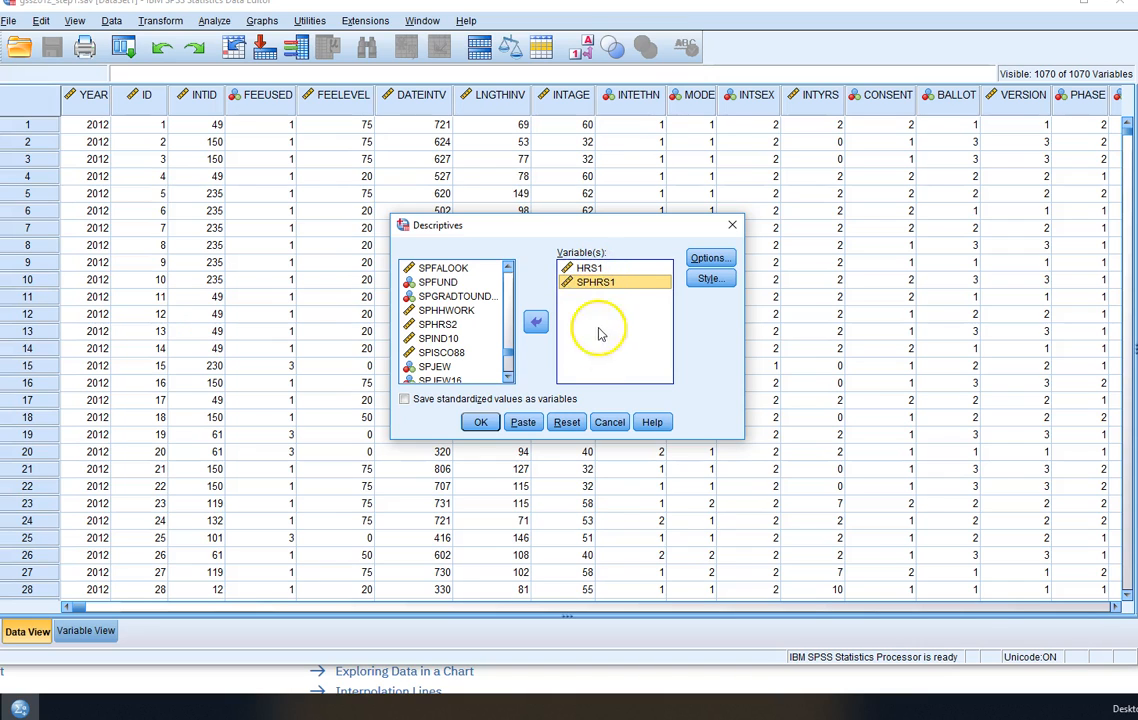
pyautogui.click(480, 422)
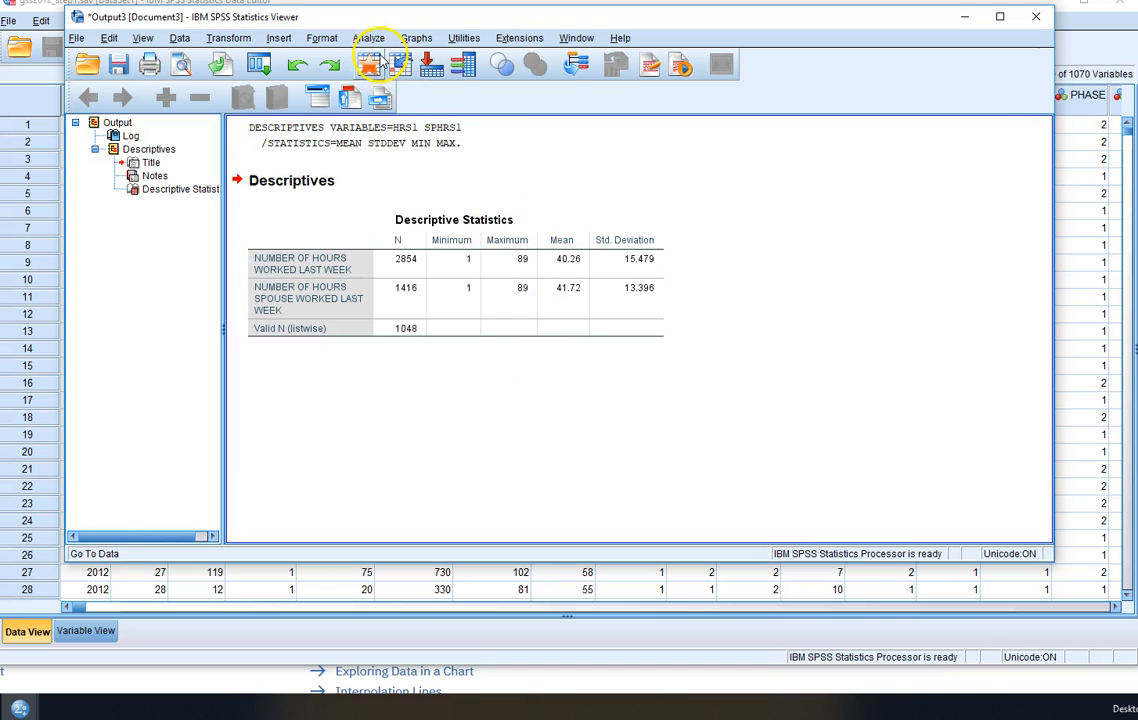
# - Move the output viewer window lower and bring the Data Editor to the front
pyautogui.click(228, 38)
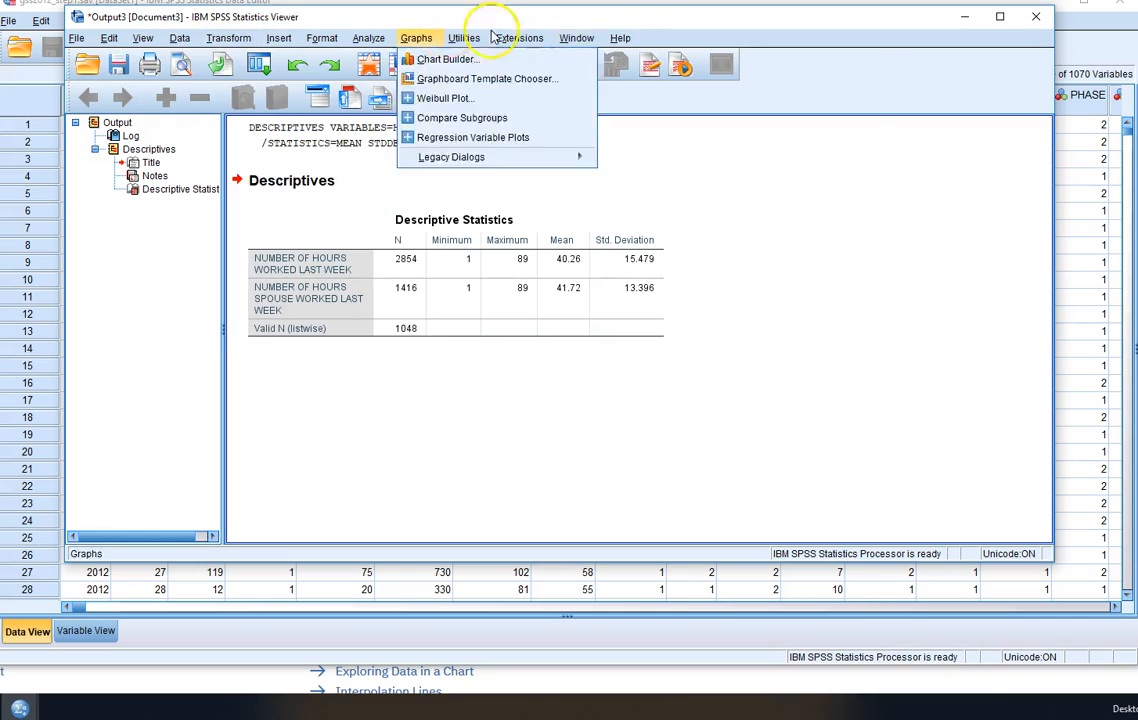
pyautogui.click(900, 20)
pyautogui.moveTo(900, 20); pyautogui.dragTo(872, 156)
pyautogui.click(581, 19)
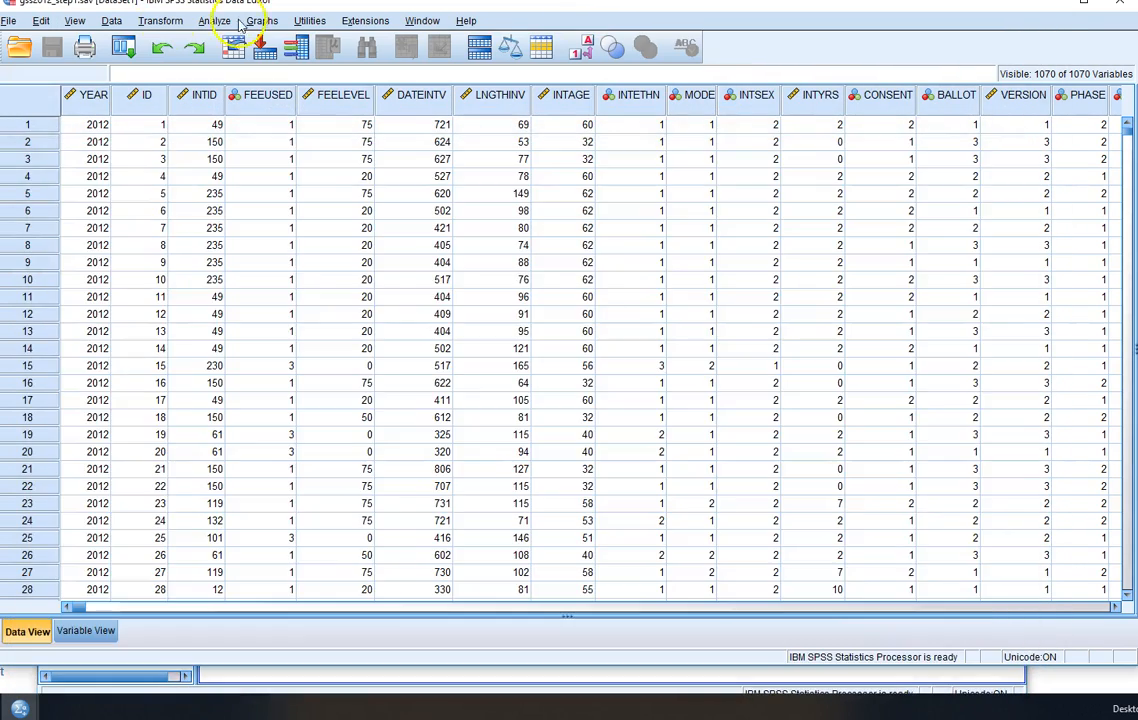
# - Start a Compute Variable transformation with couplehrs as the target variable
pyautogui.click(162, 21)
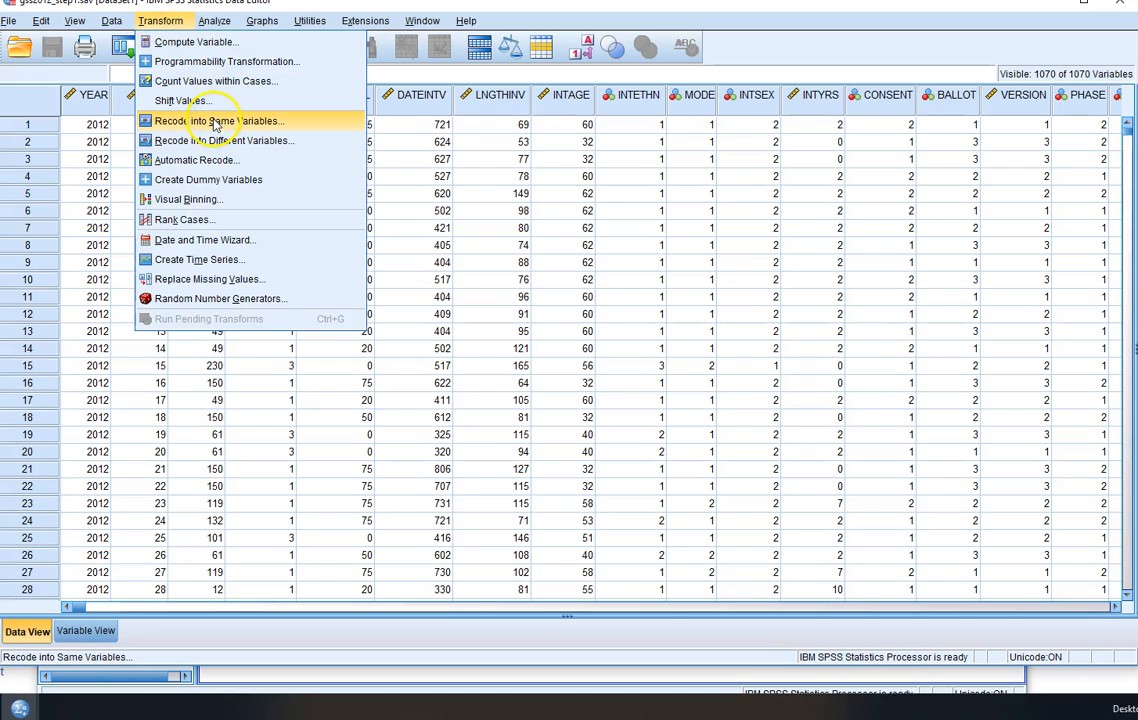
pyautogui.click(200, 44)
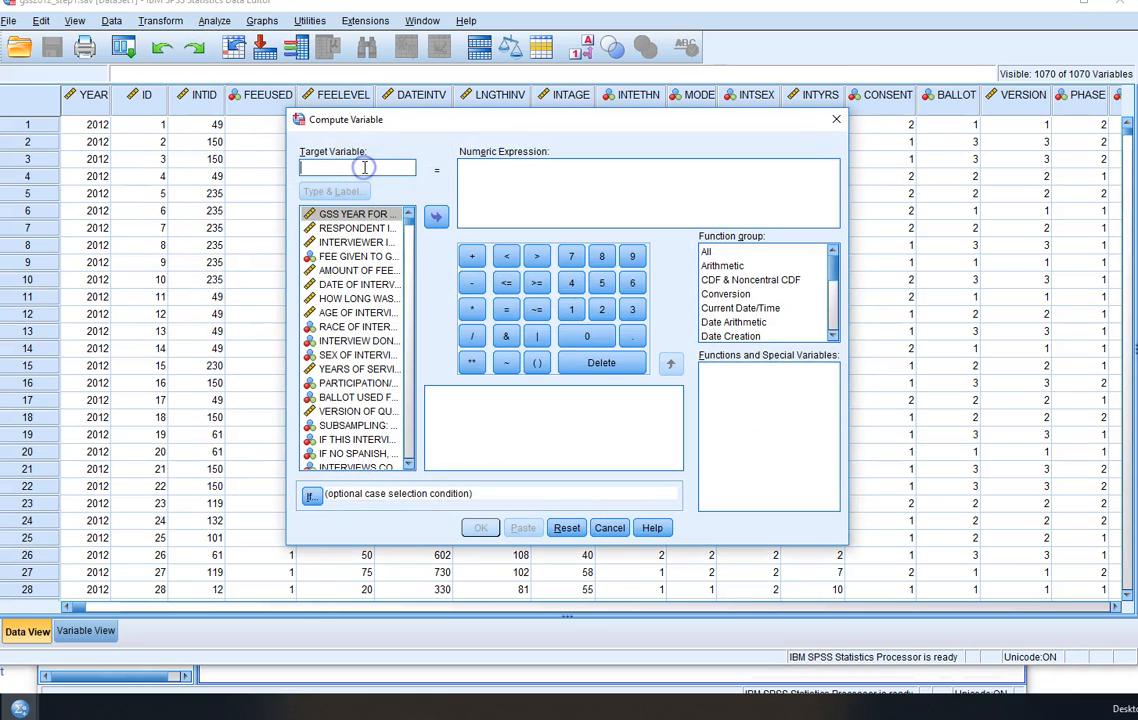
pyautogui.write('couplehrs')
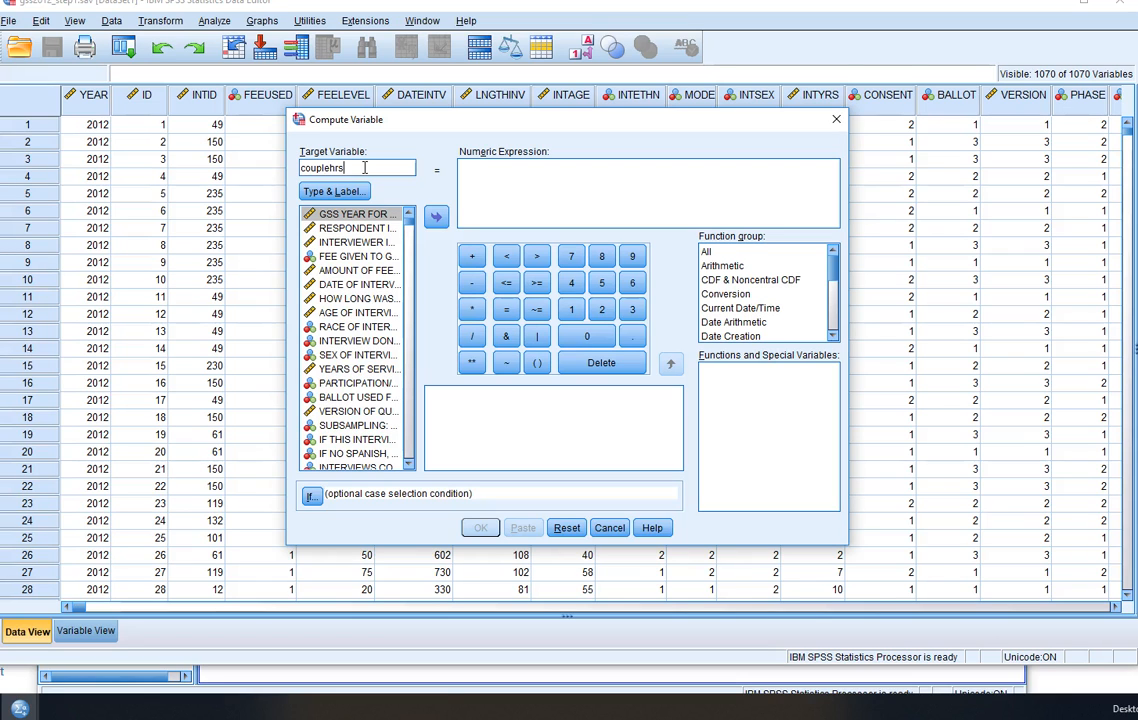
pyautogui.click(540, 164)
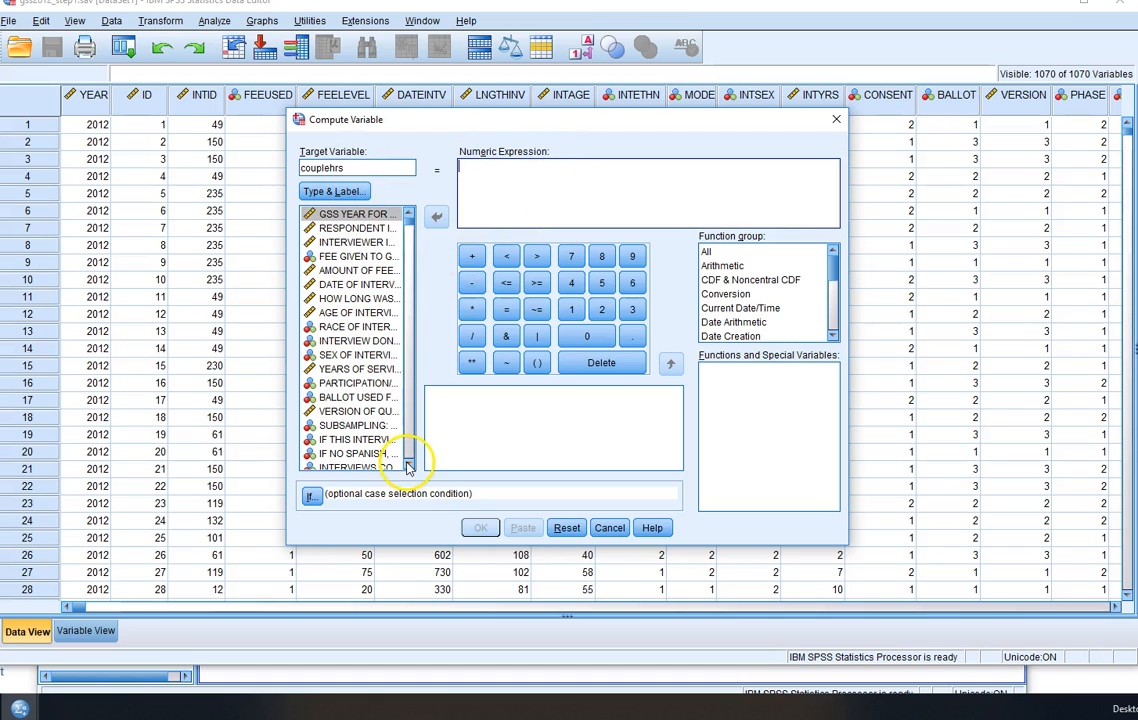
# - Display the Compute Variable source variables by name and sort them alphabetically
pyautogui.moveTo(408, 467); pyautogui.dragTo(408, 467)
pyautogui.rightClick(322, 342)
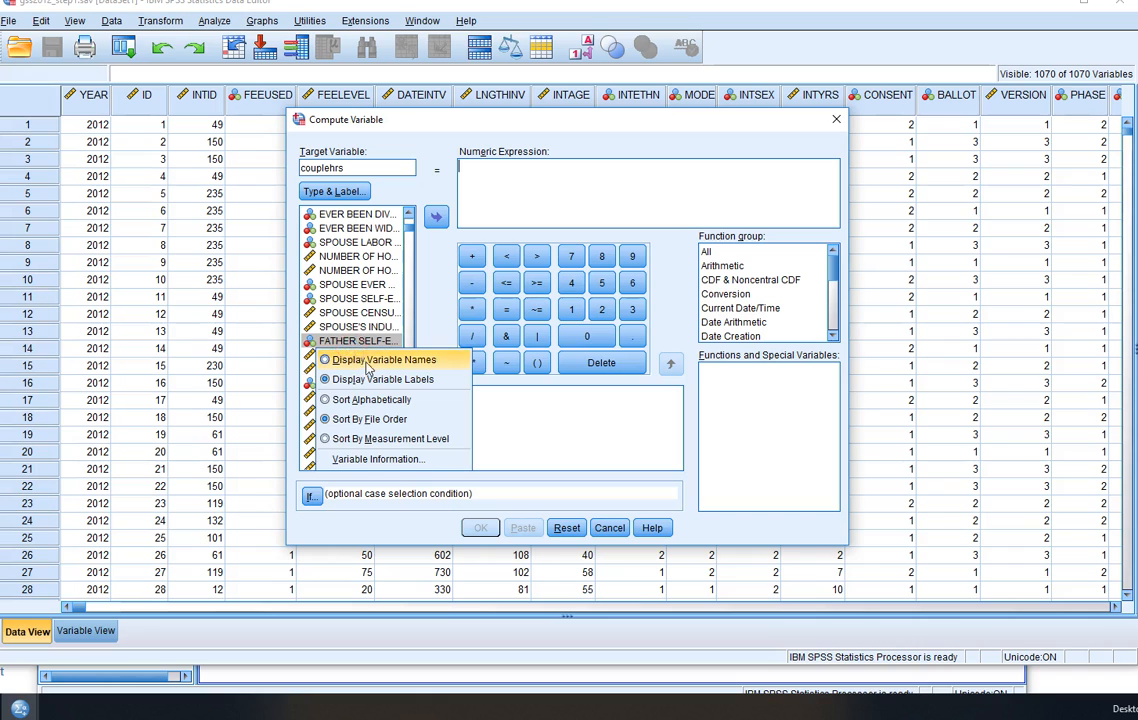
pyautogui.click(368, 360)
pyautogui.rightClick(335, 326)
pyautogui.click(375, 386)
# - Set the numeric expression for couplehrs to SPHRS1 + HRS1 and run the computation
pyautogui.scroll(-2, 383, 392)
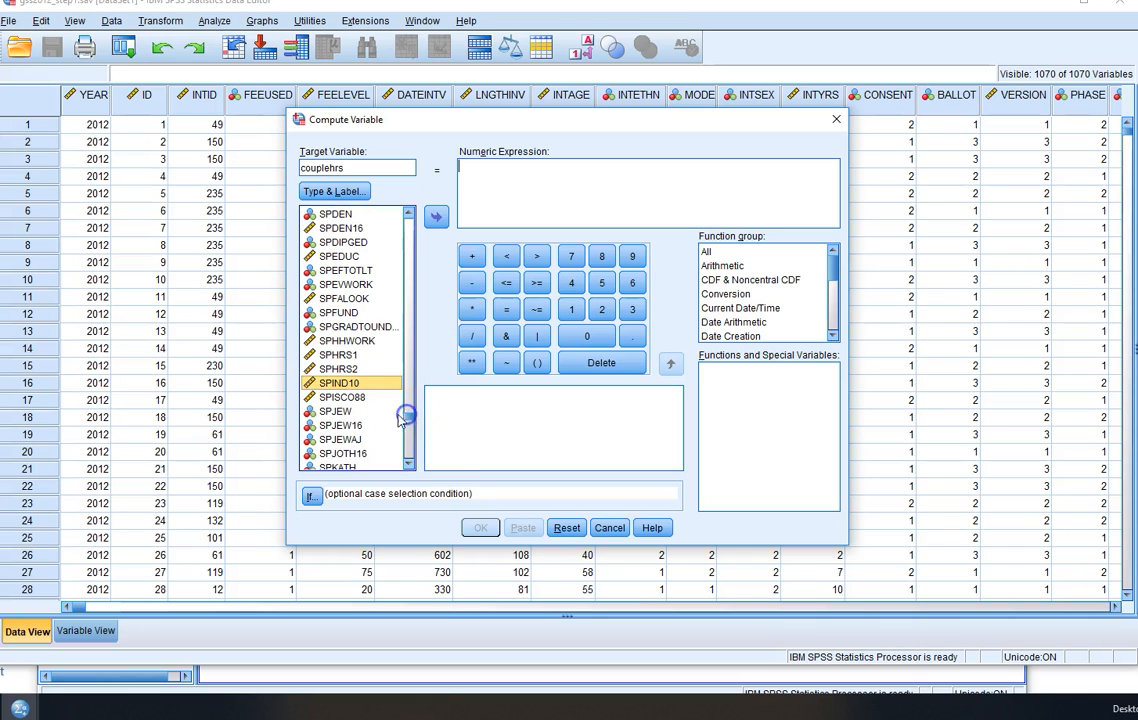
pyautogui.click(345, 355)
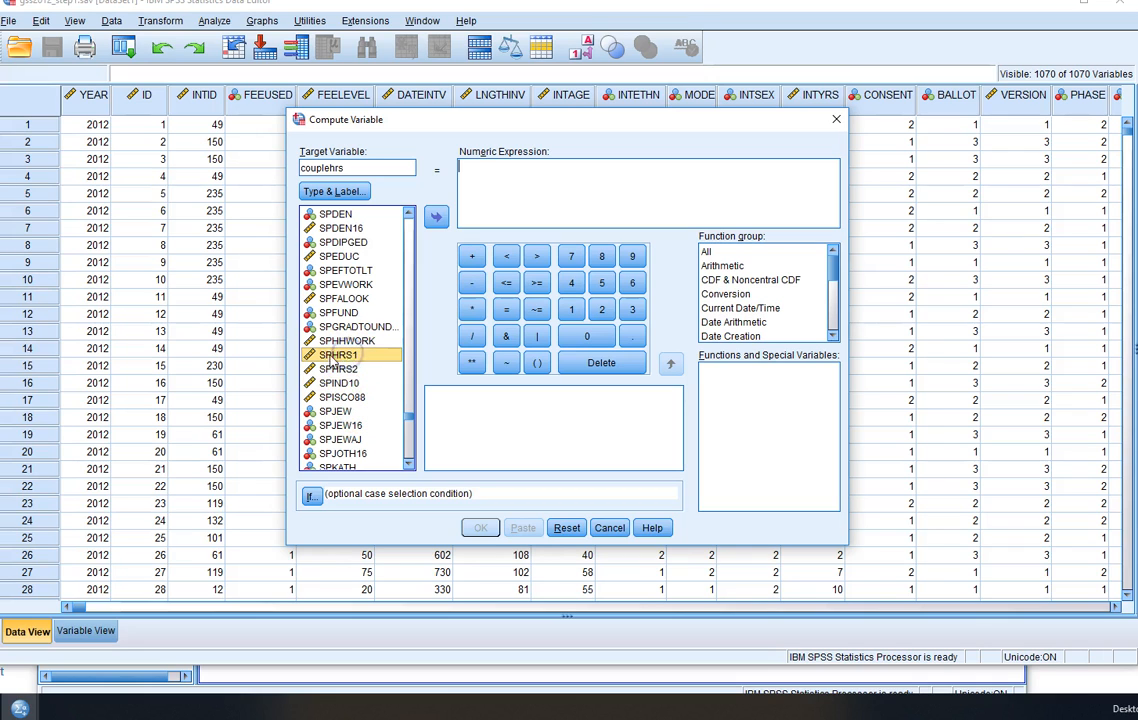
pyautogui.click(436, 216)
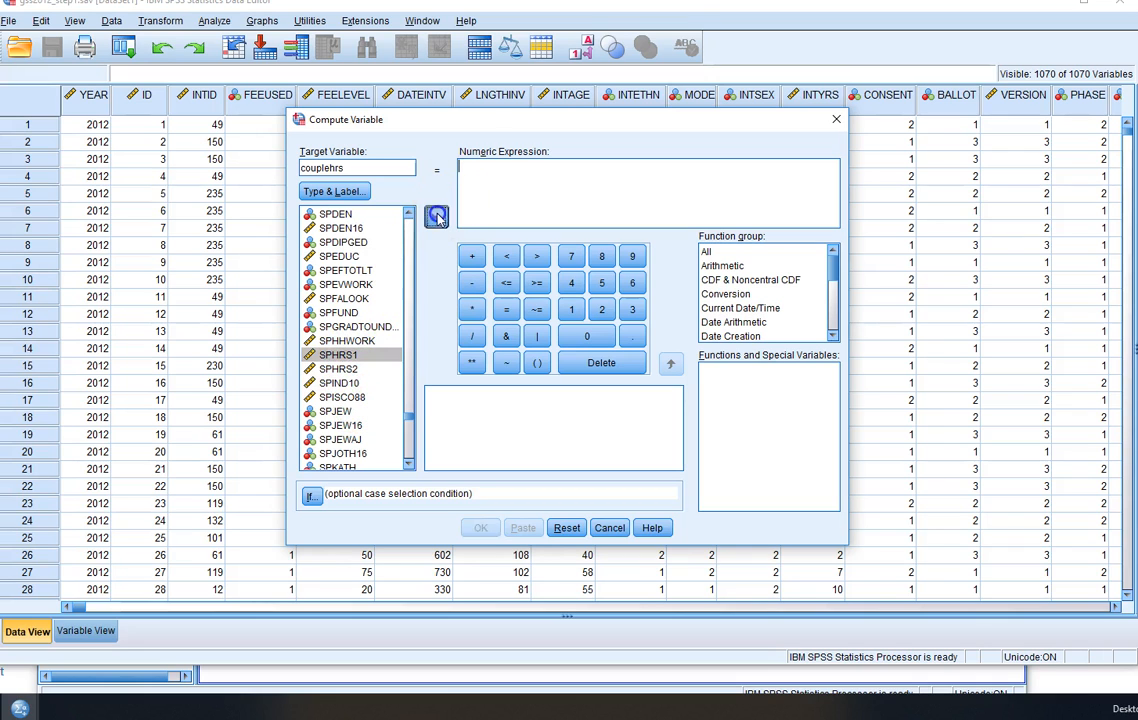
pyautogui.click(472, 257)
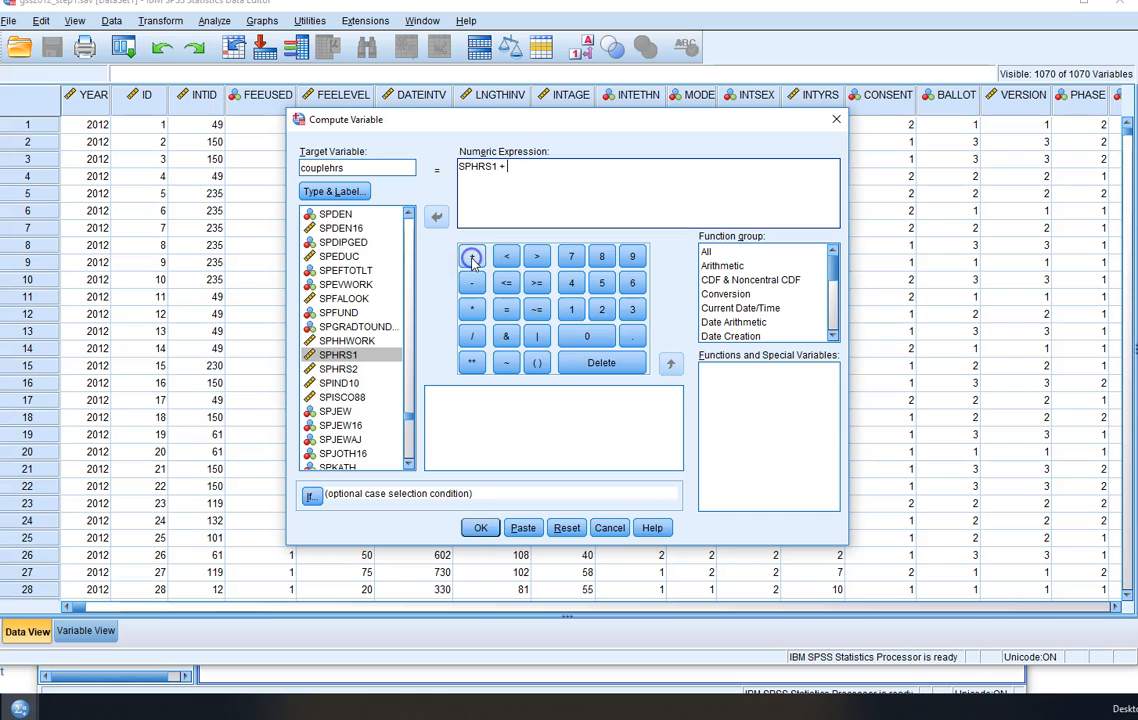
pyautogui.moveTo(409, 414); pyautogui.dragTo(410, 304)
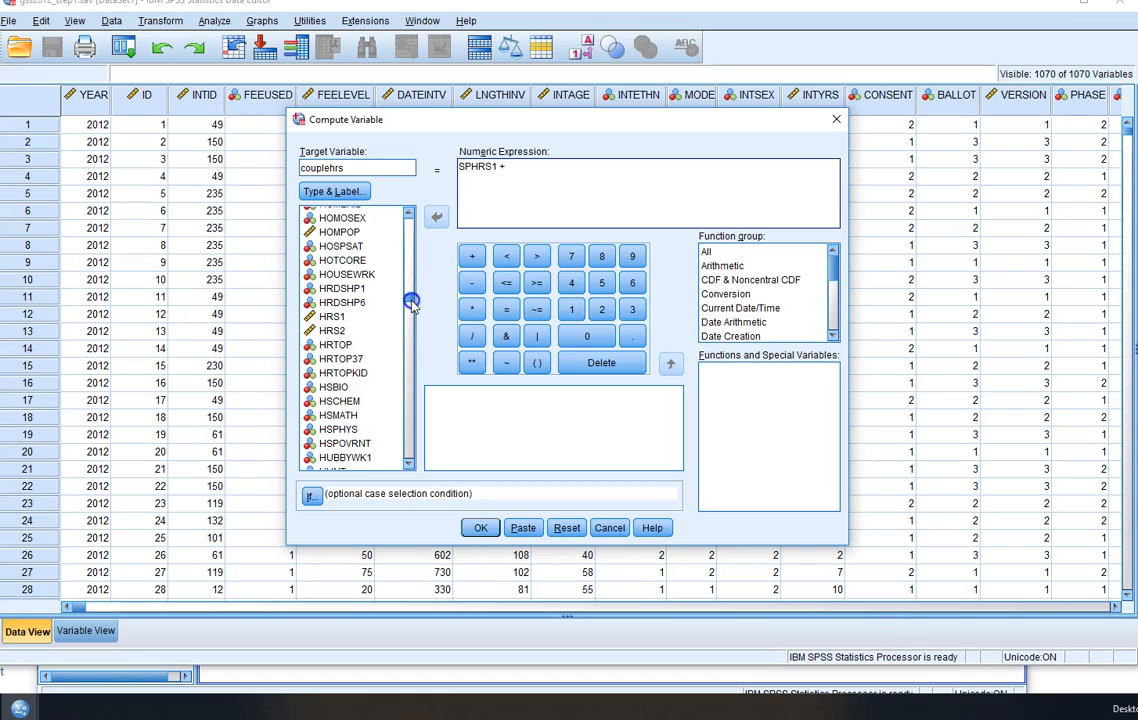
pyautogui.click(355, 316)
pyautogui.click(436, 216)
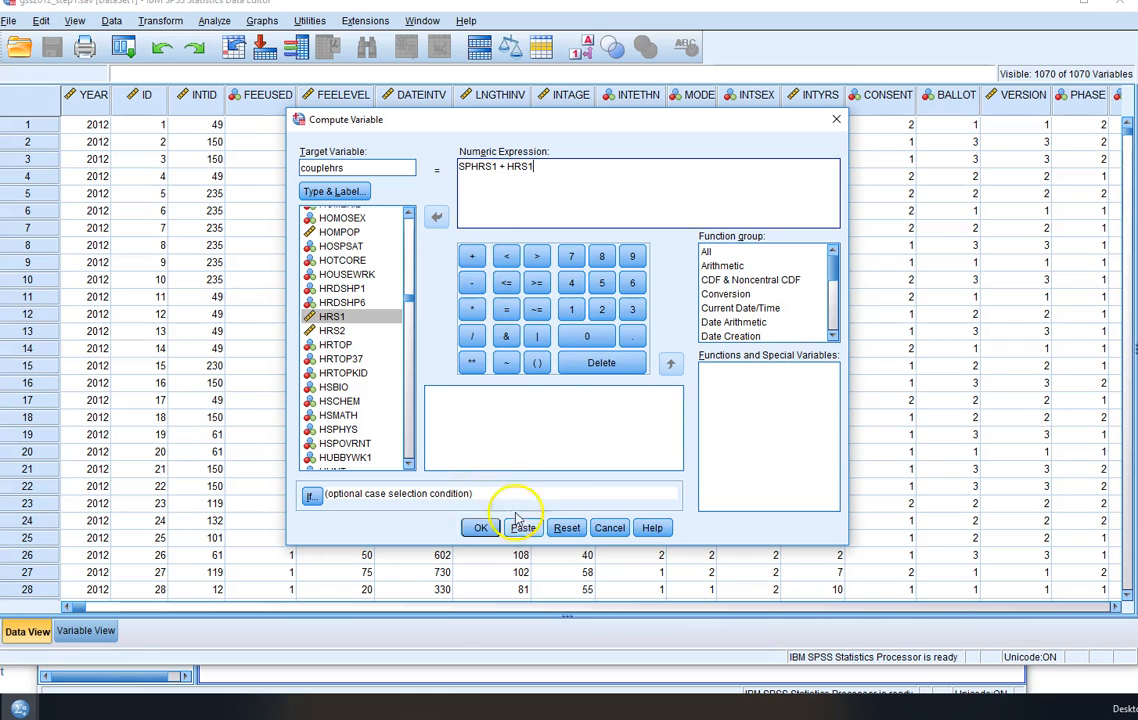
pyautogui.click(479, 527)
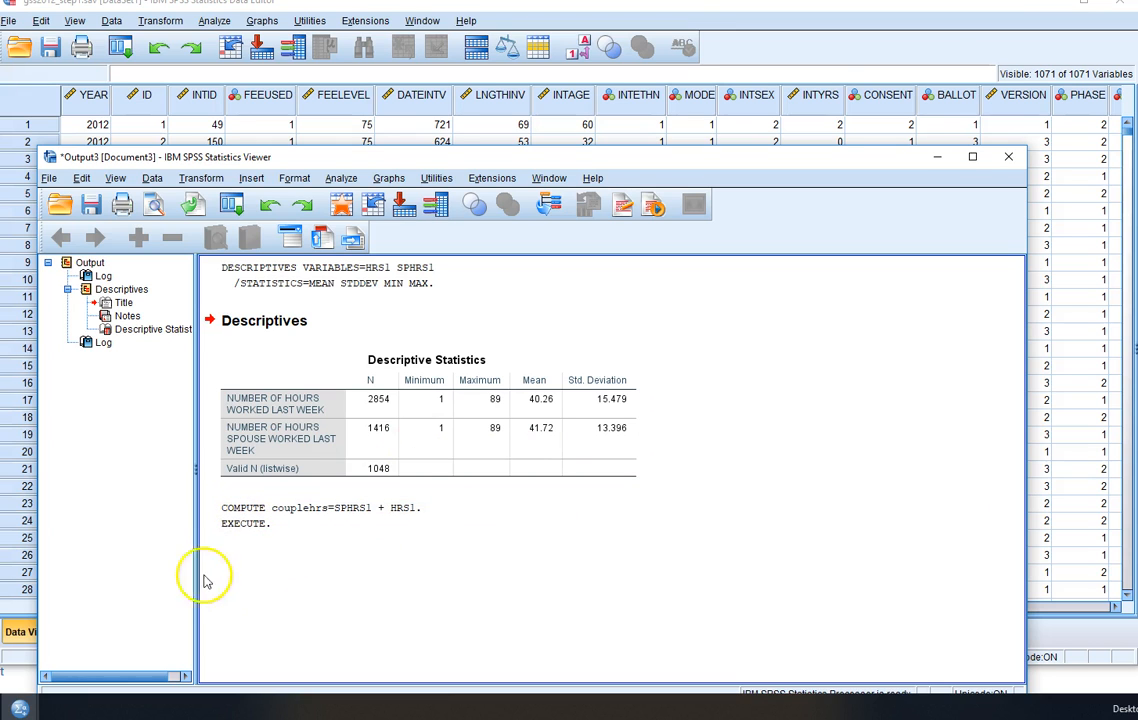
# - Return to the Data Editor and label the couplehrs variable "total hours worked by a couple" in its variable definitions
pyautogui.click(968, 43)
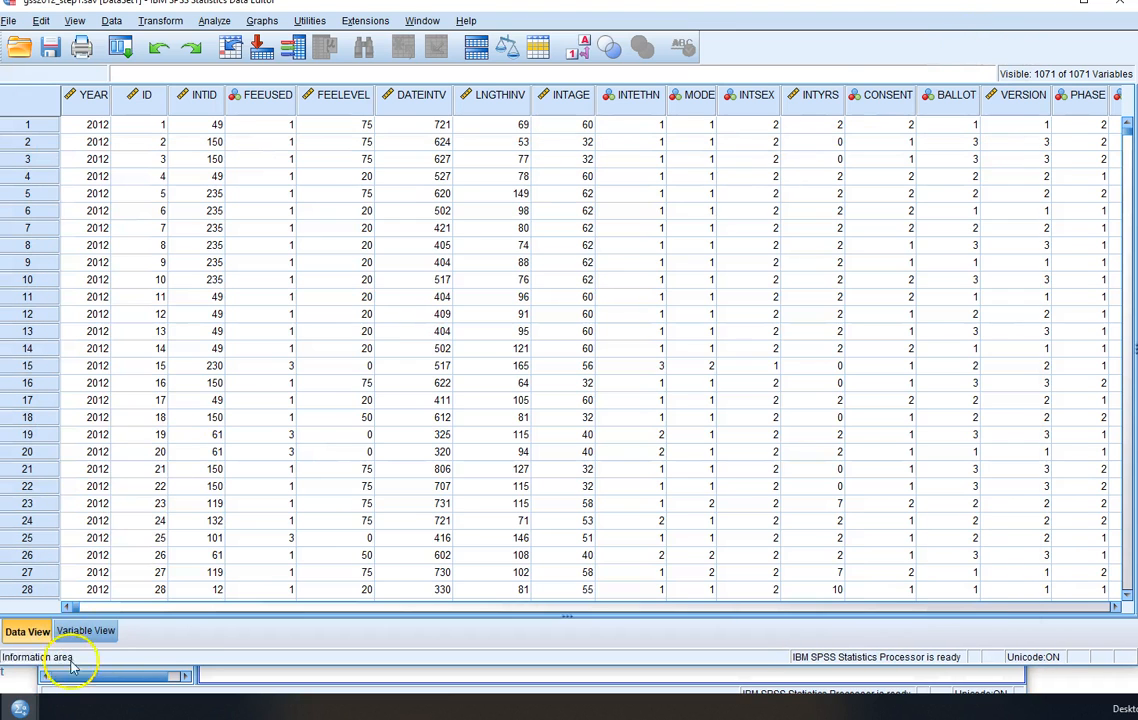
pyautogui.click(90, 631)
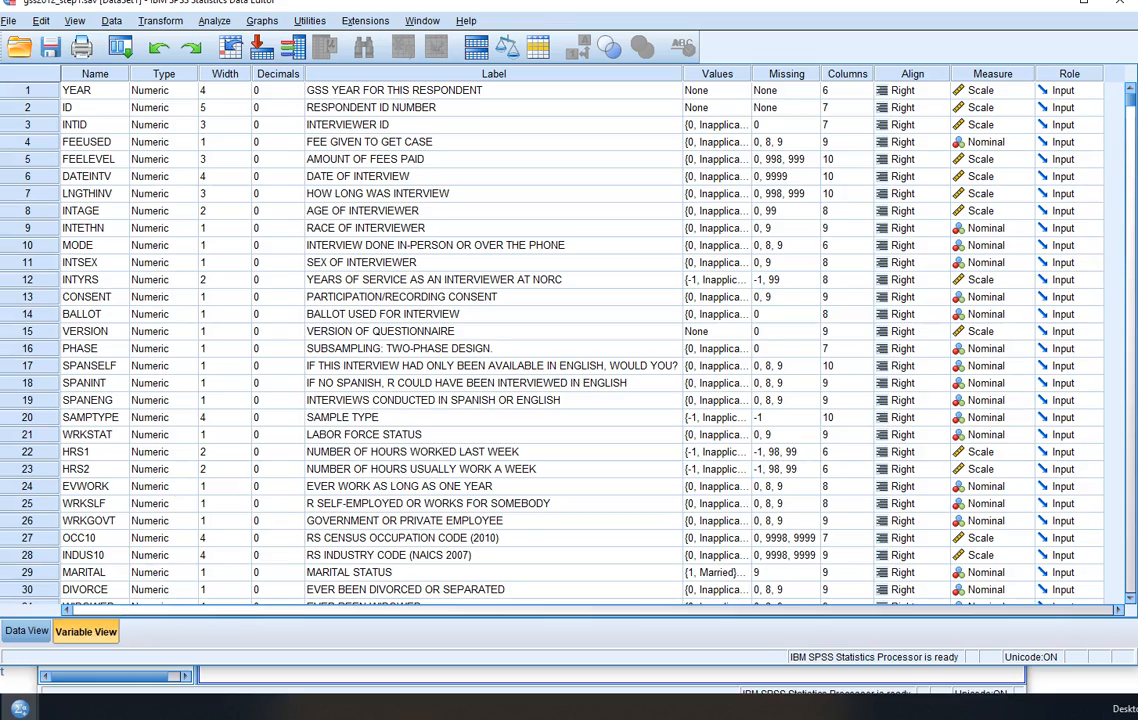
pyautogui.moveTo(1128, 97); pyautogui.dragTo(1125, 603)
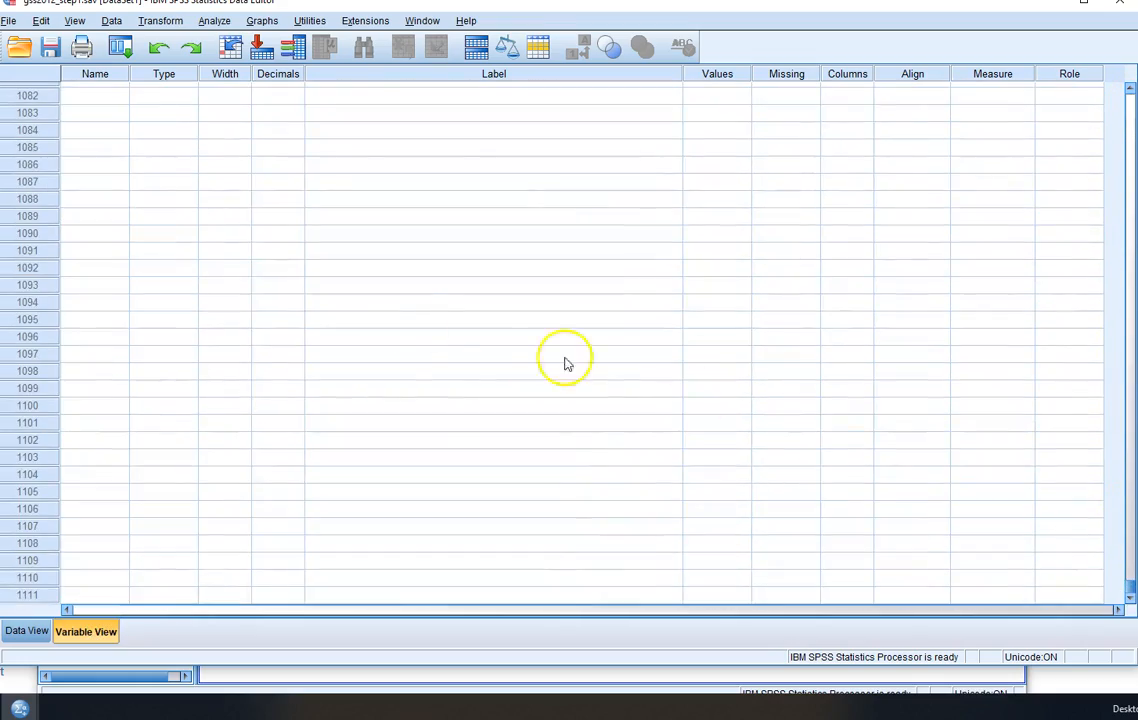
pyautogui.scroll(5, 393, 341)
pyautogui.scroll(5, 393, 341)
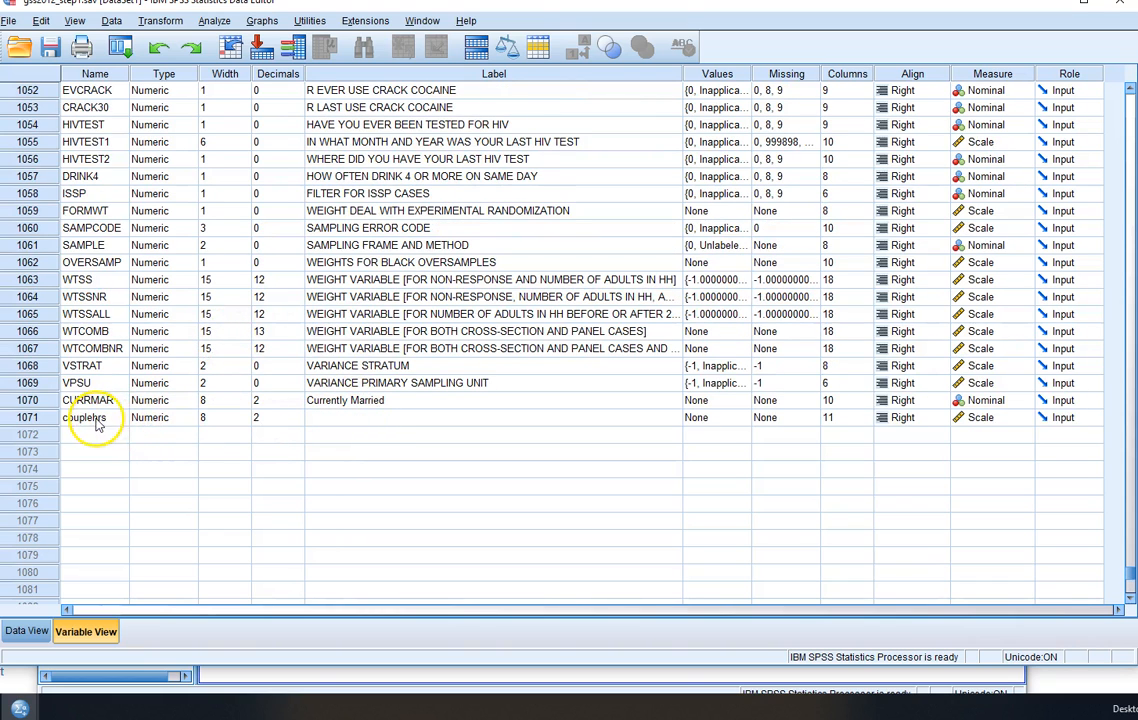
pyautogui.click(372, 422)
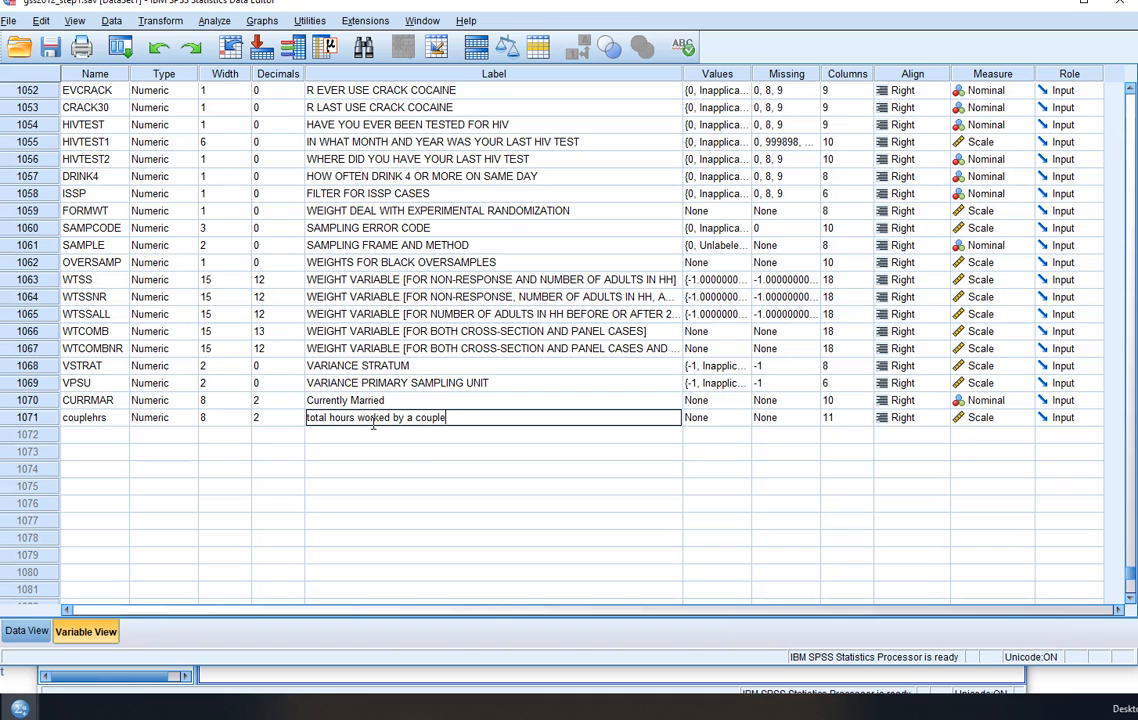
pyautogui.press('Return')
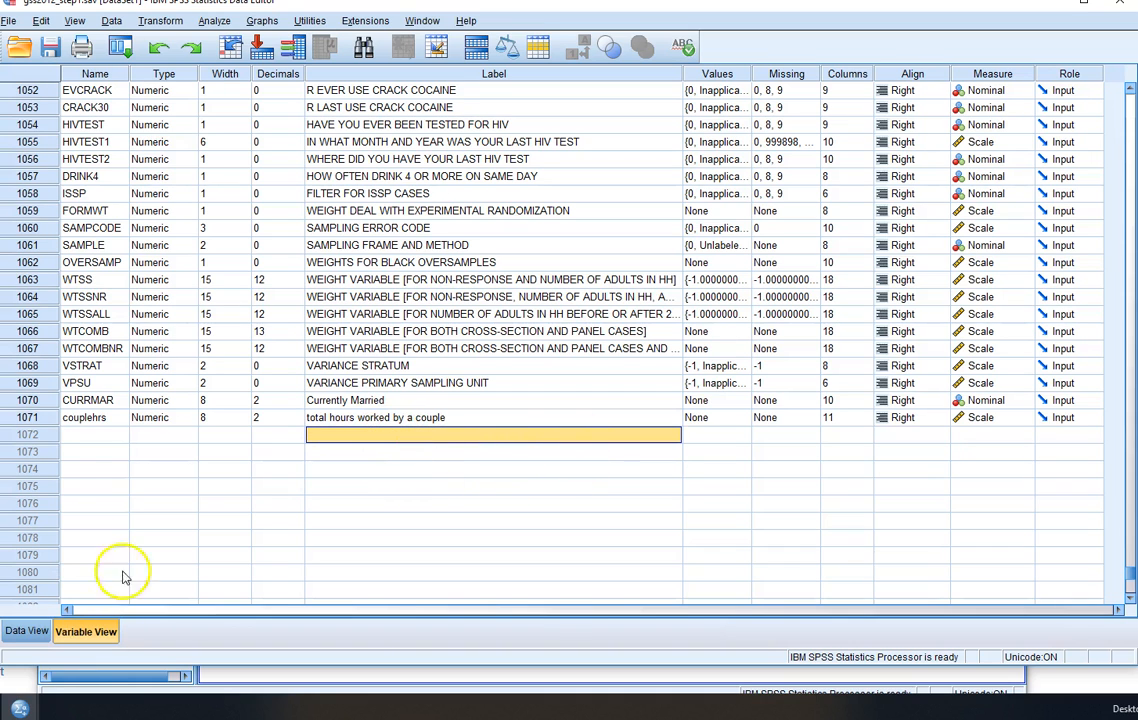
# - Reset the Descriptives variable selection and run descriptive statistics for the total hours worked by a couple variable
pyautogui.click(216, 20)
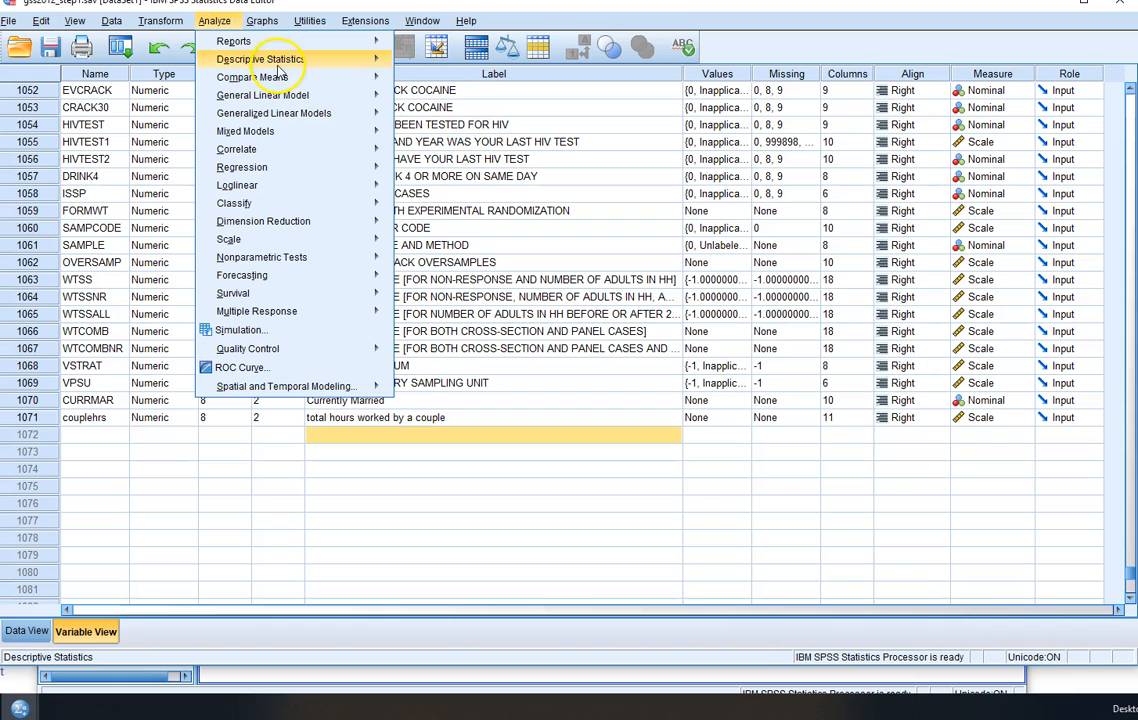
pyautogui.moveTo(330, 60)
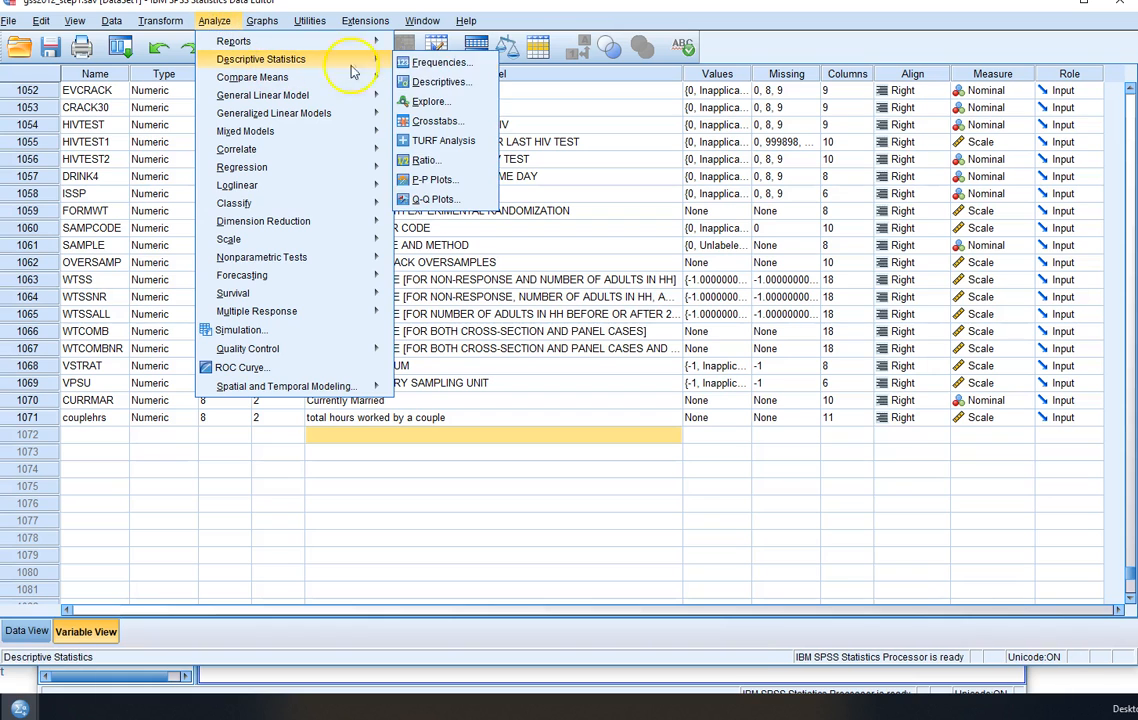
pyautogui.click(446, 82)
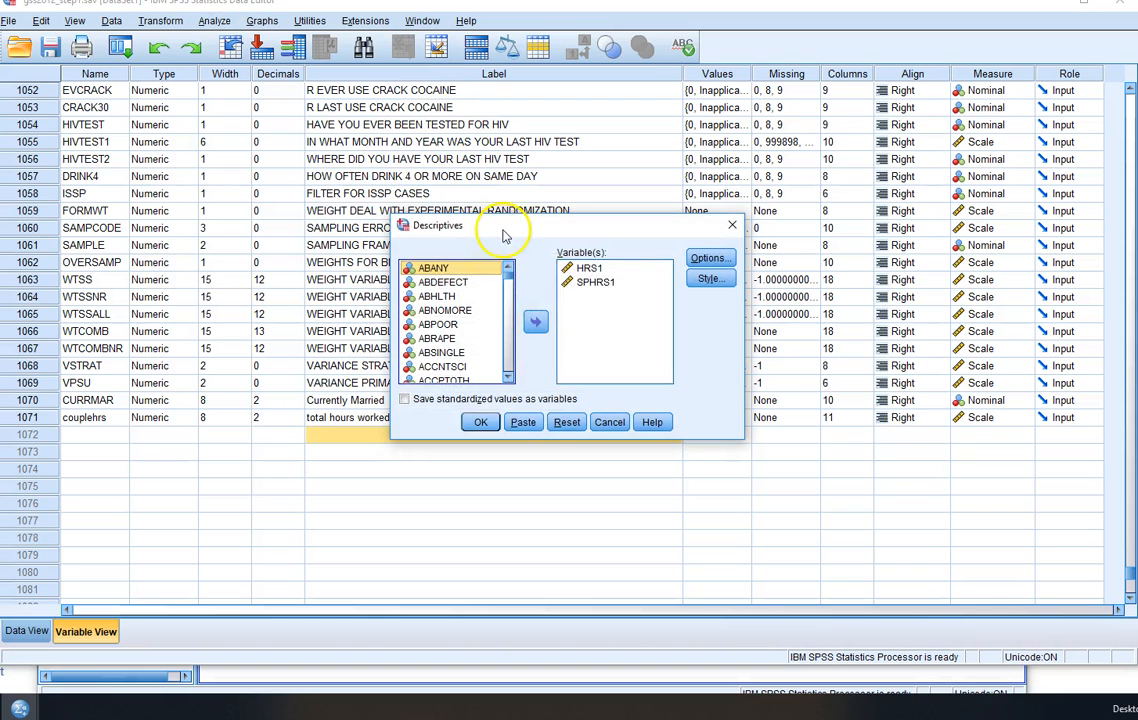
pyautogui.click(567, 422)
pyautogui.moveTo(521, 305); pyautogui.dragTo(509, 374)
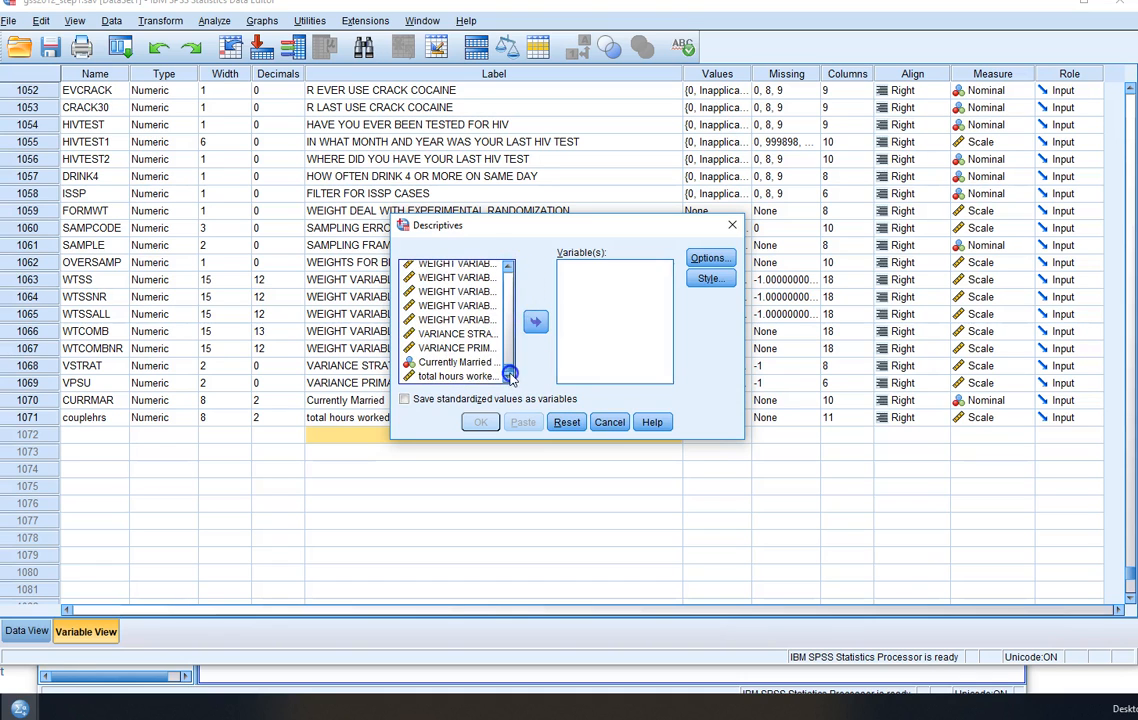
pyautogui.click(455, 376)
pyautogui.click(535, 321)
pyautogui.click(481, 422)
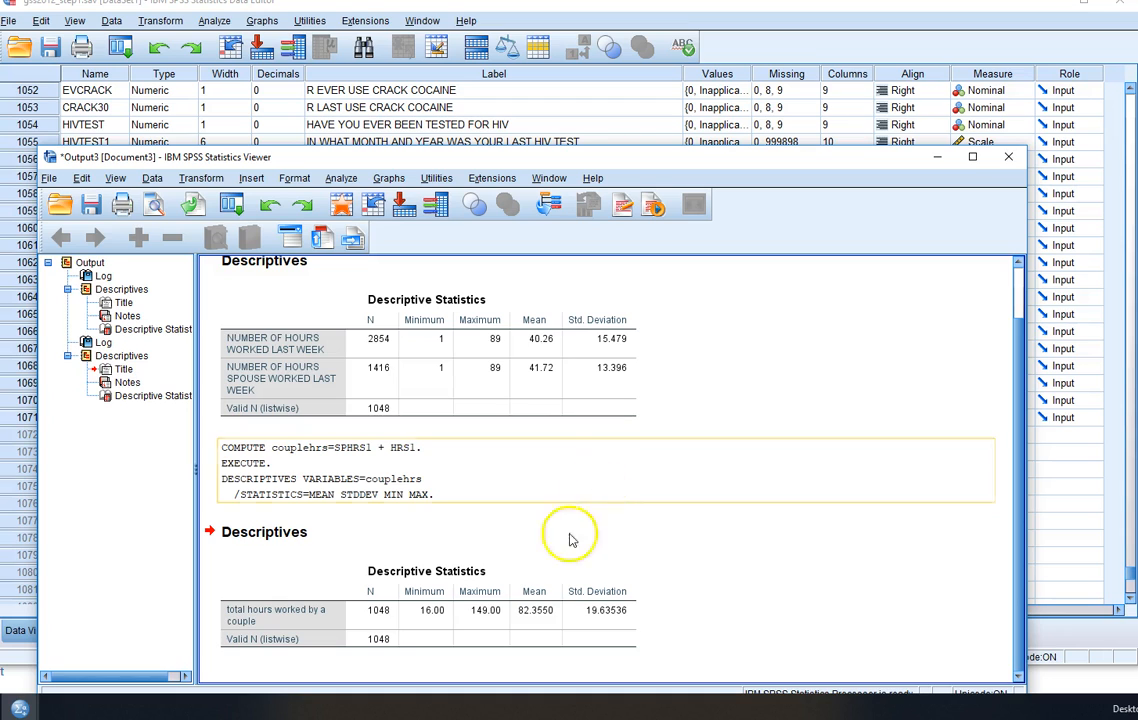
pyautogui.click(490, 625)
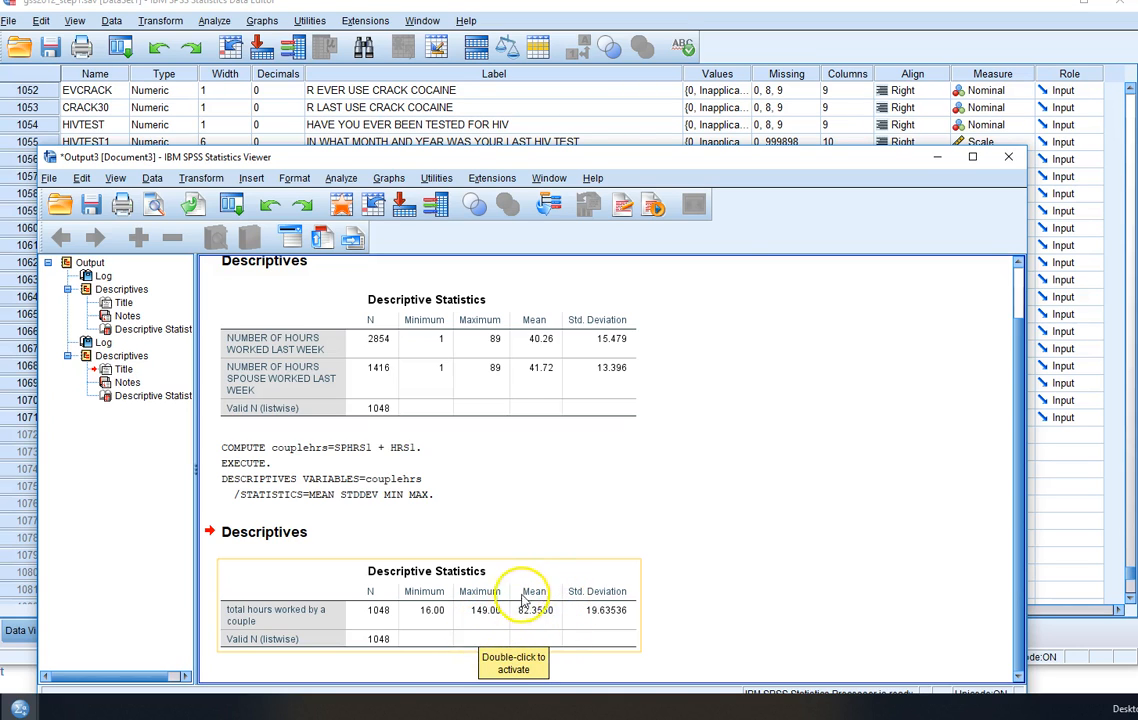
pyautogui.click(727, 538)
# - Return to the Data Editor and look through the variable definitions for the museum, zoo and library visit variables
pyautogui.click(728, 6)
pyautogui.moveTo(1130, 578); pyautogui.dragTo(1130, 97)
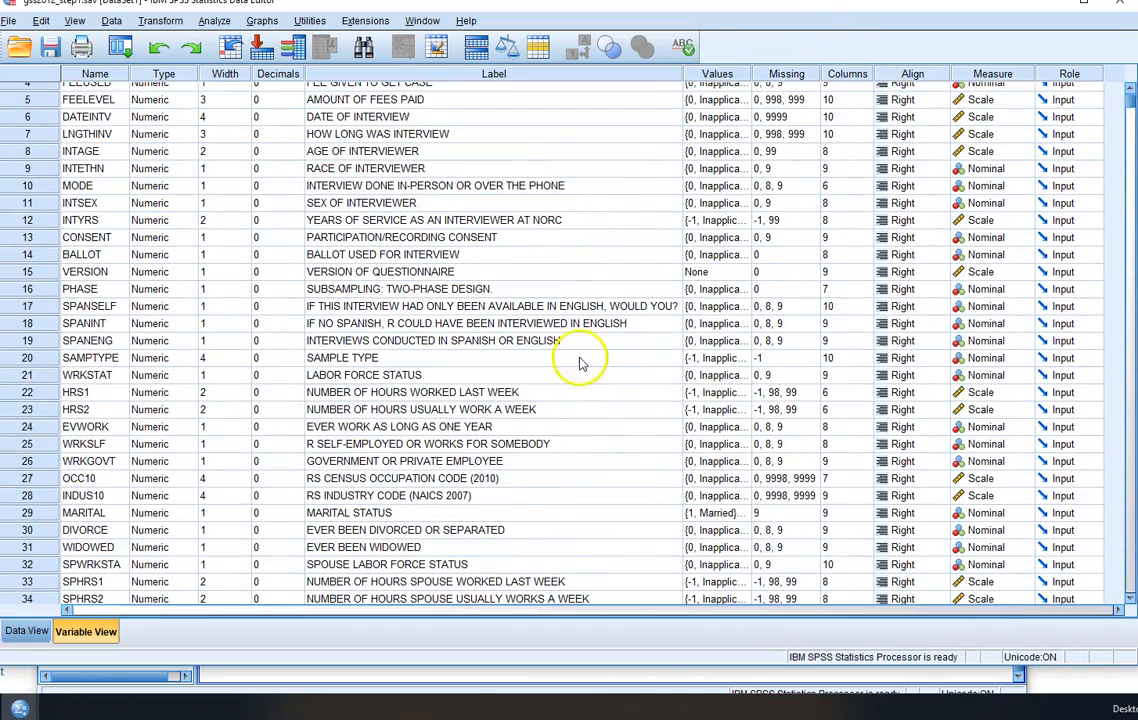
pyautogui.scroll(-8, 579, 363)
pyautogui.scroll(-20, 573, 363)
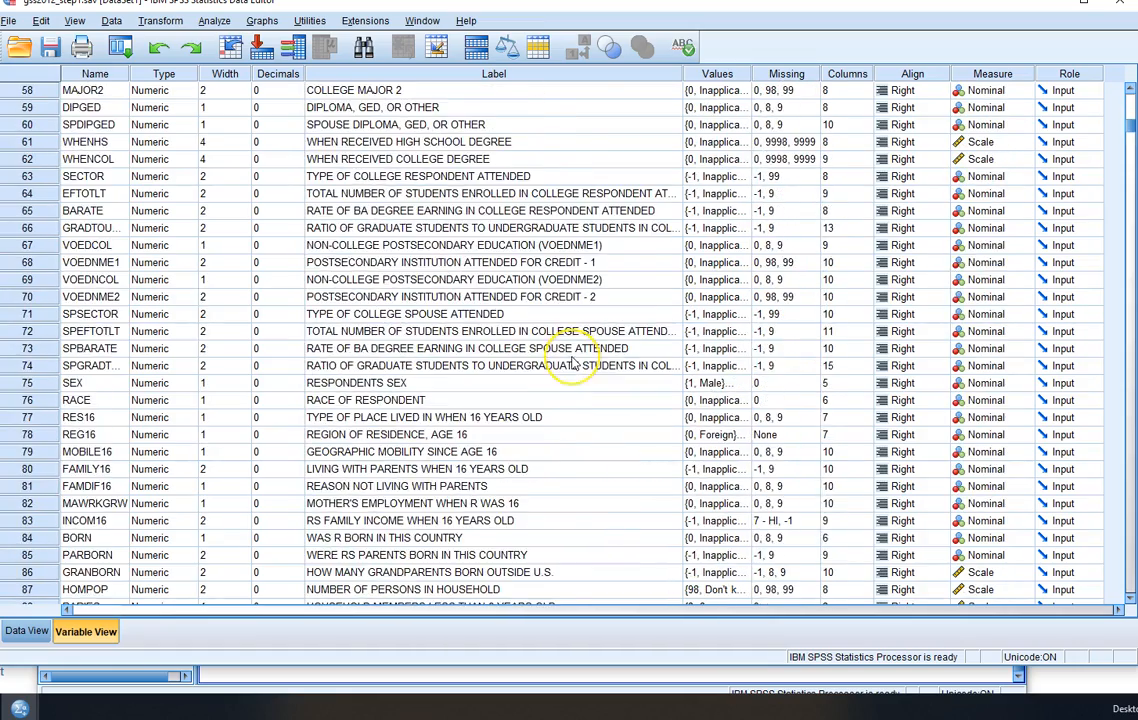
pyautogui.scroll(-11, 573, 363)
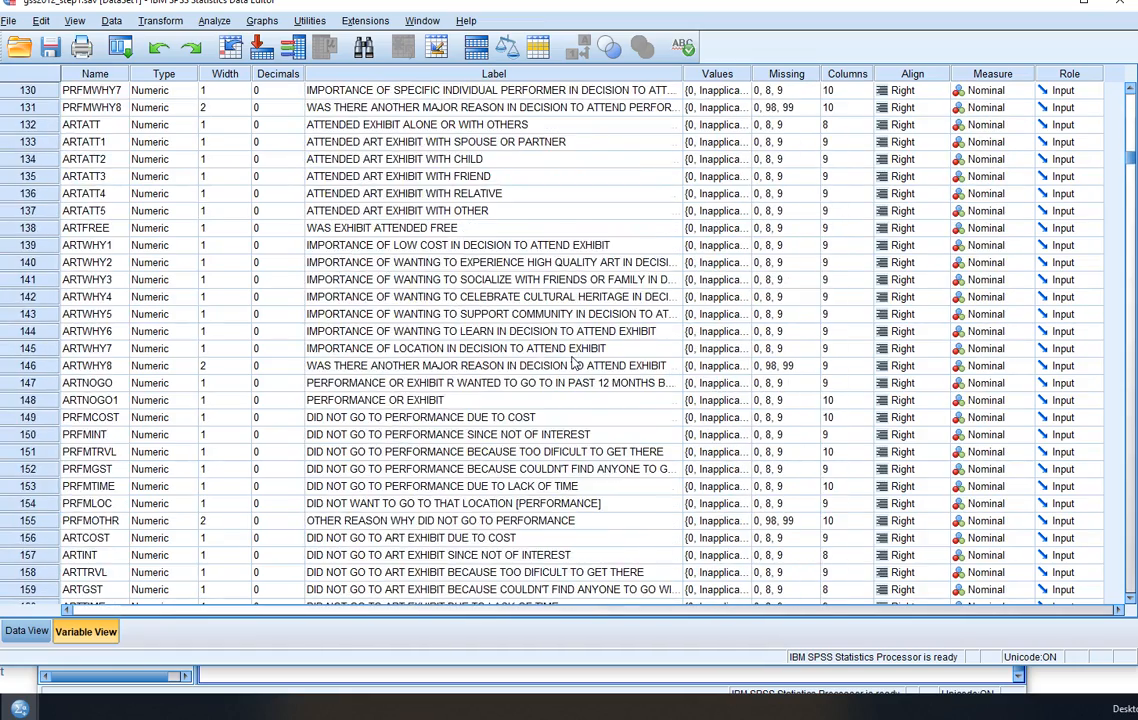
pyautogui.scroll(-6, 575, 364)
pyautogui.scroll(8, 500, 310)
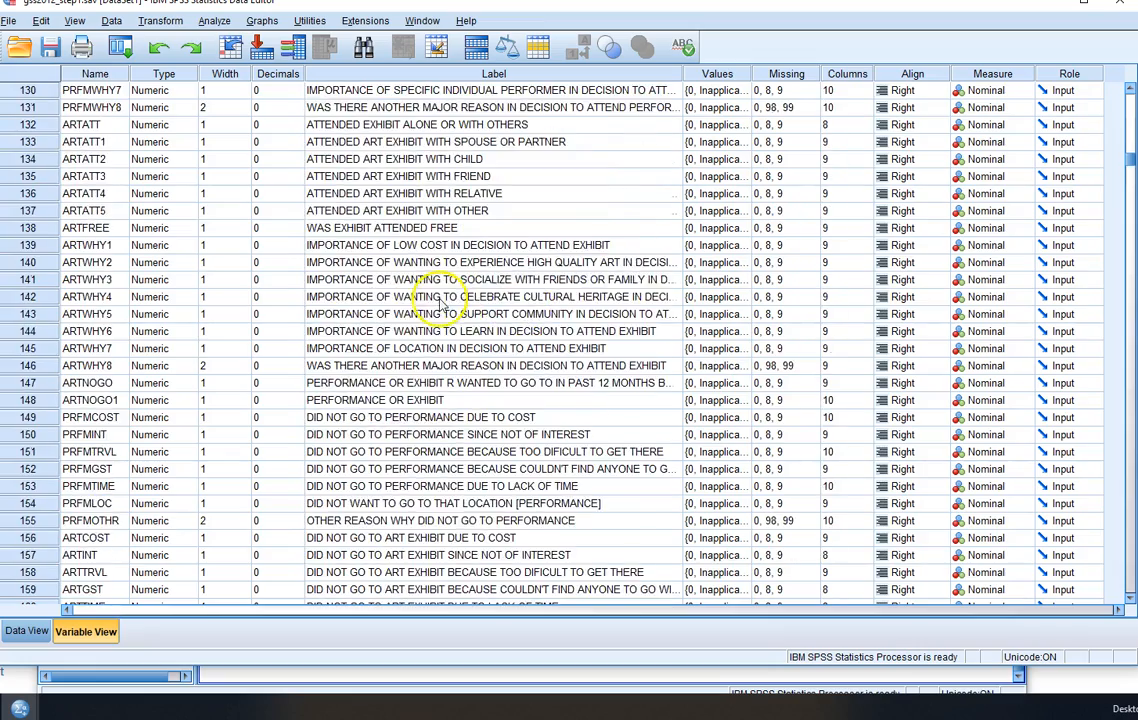
pyautogui.scroll(2, 390, 340)
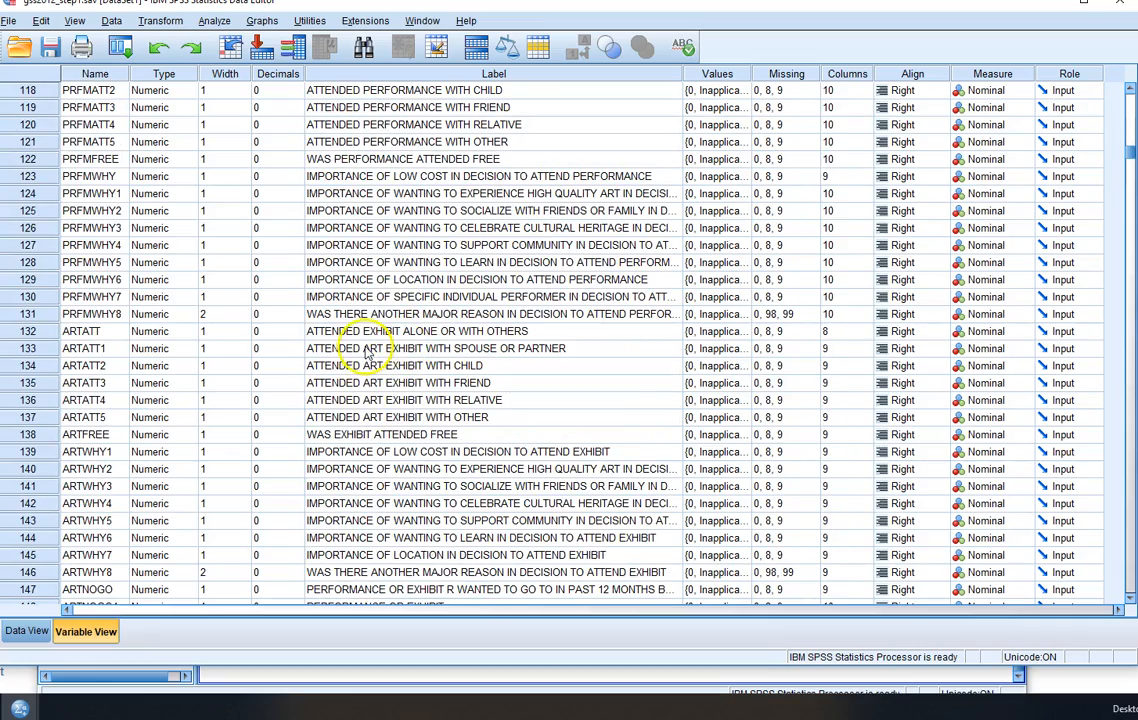
pyautogui.scroll(8, 281, 385)
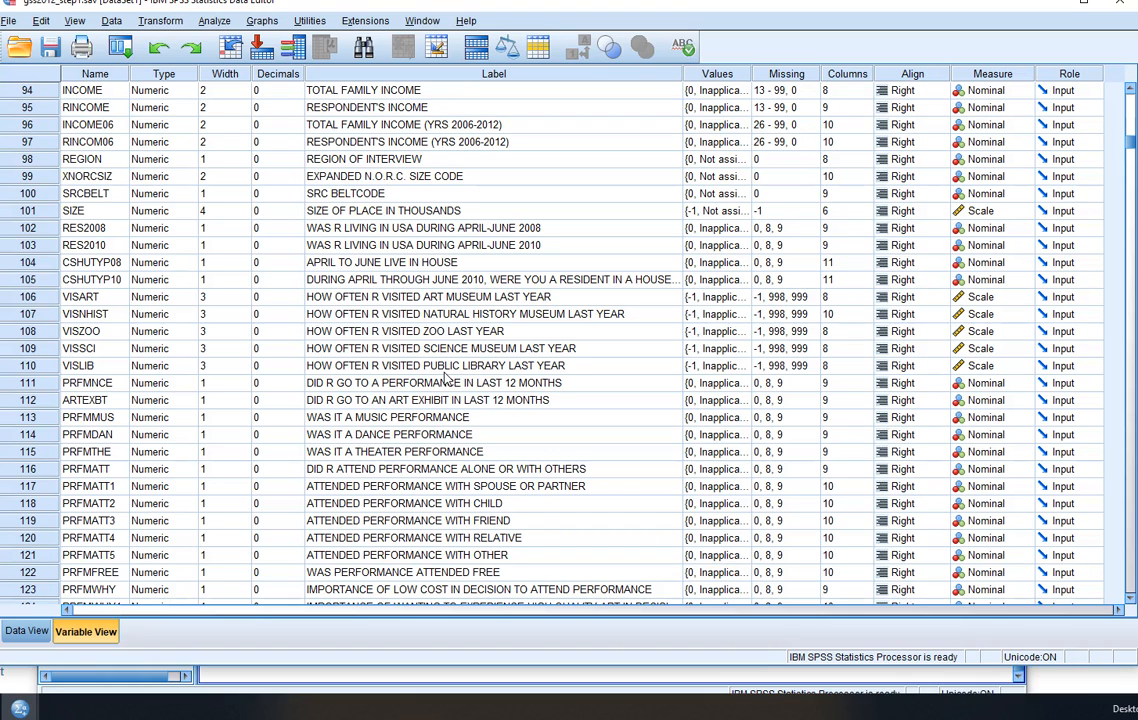
# - Inspect the value labels of VISART and close them without making changes
pyautogui.click(446, 300)
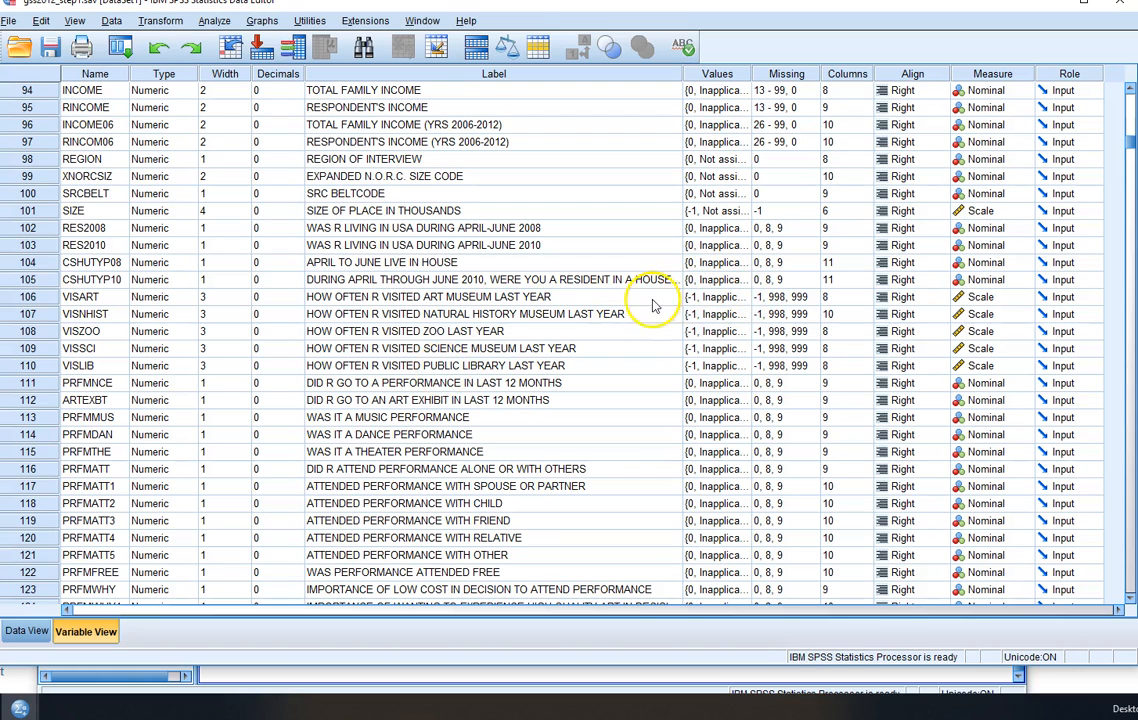
pyautogui.click(738, 298)
pyautogui.click(742, 297)
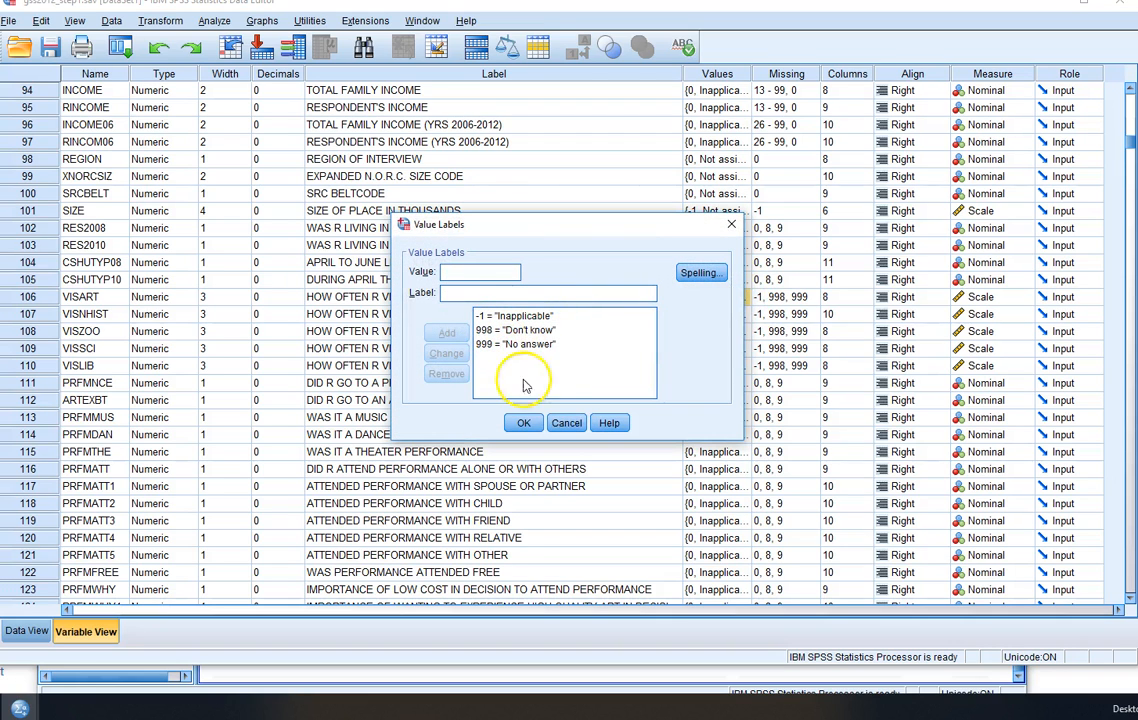
pyautogui.click(567, 423)
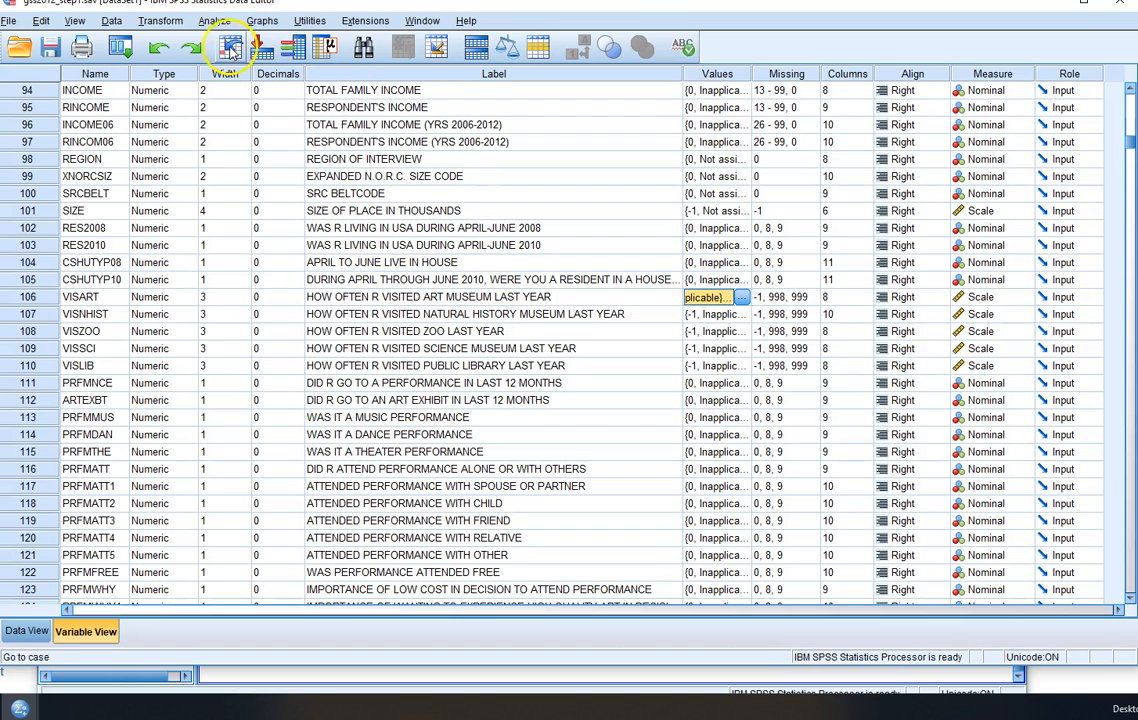
# - Start a cleared Compute Variable transformation with the source variables displayed by name and sorted alphabetically
pyautogui.click(160, 21)
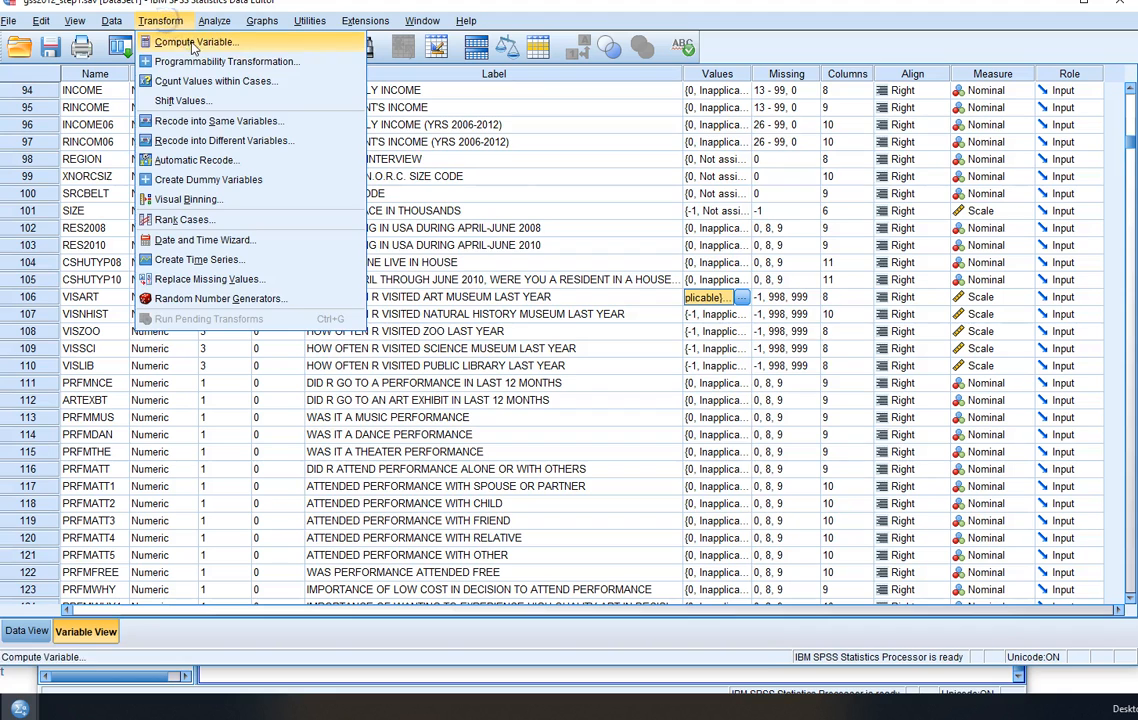
pyautogui.click(165, 42)
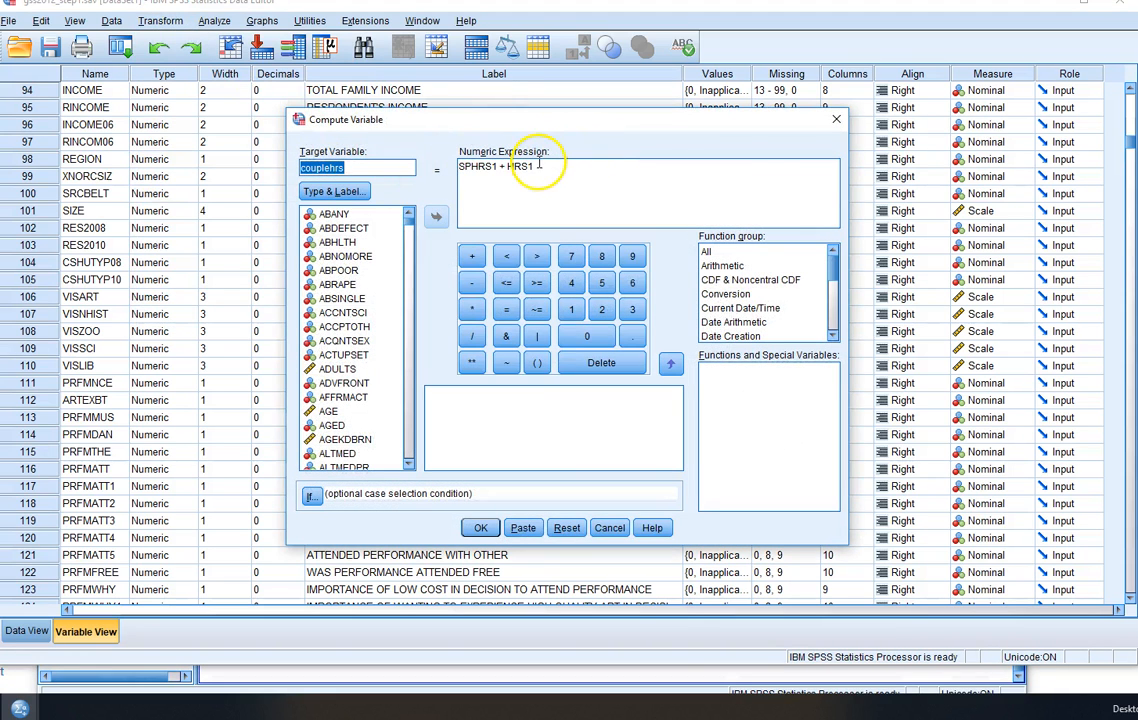
pyautogui.click(567, 527)
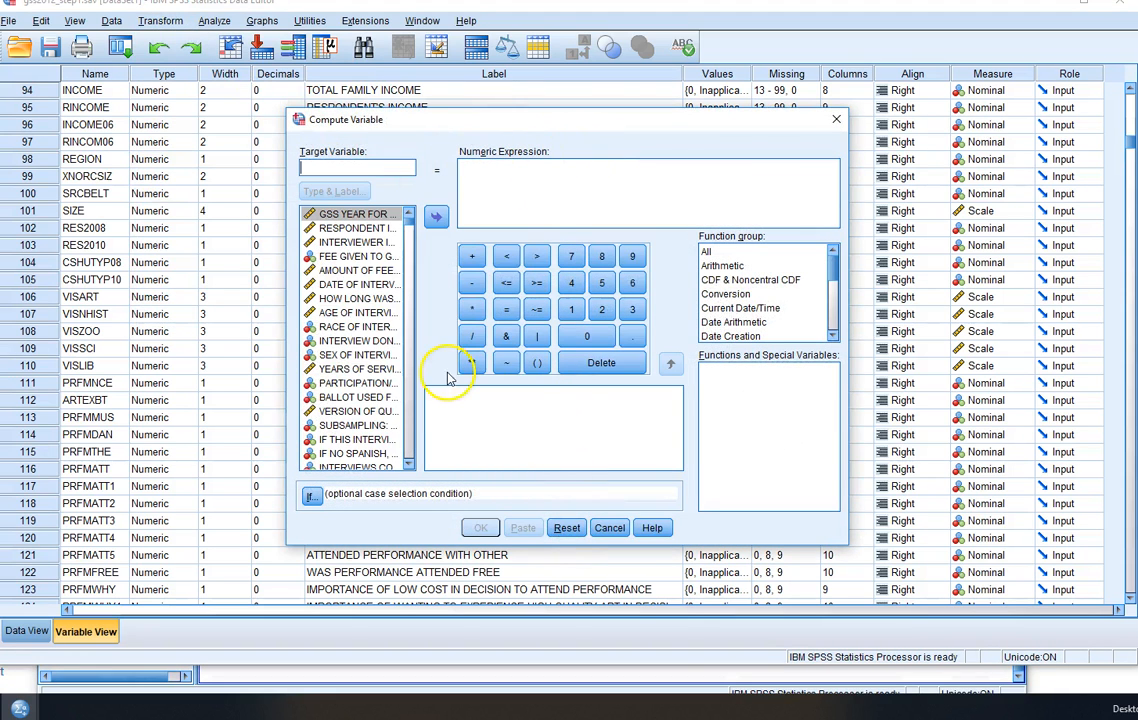
pyautogui.rightClick(320, 315)
pyautogui.click(390, 338)
pyautogui.rightClick(322, 328)
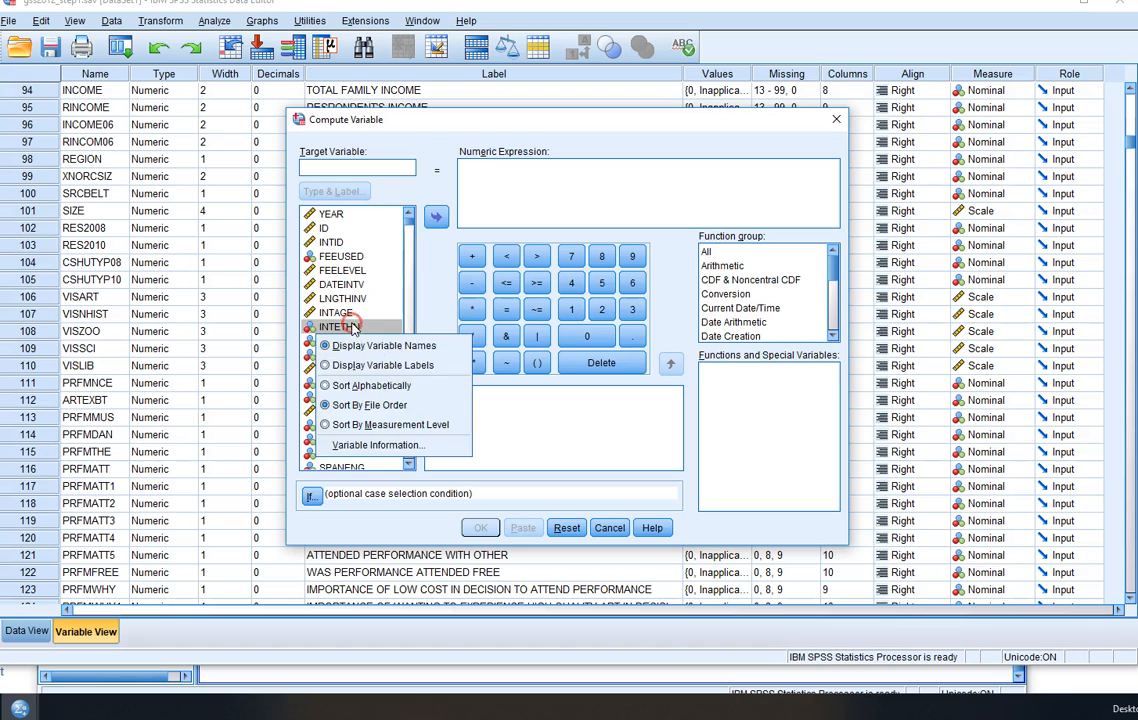
pyautogui.click(388, 387)
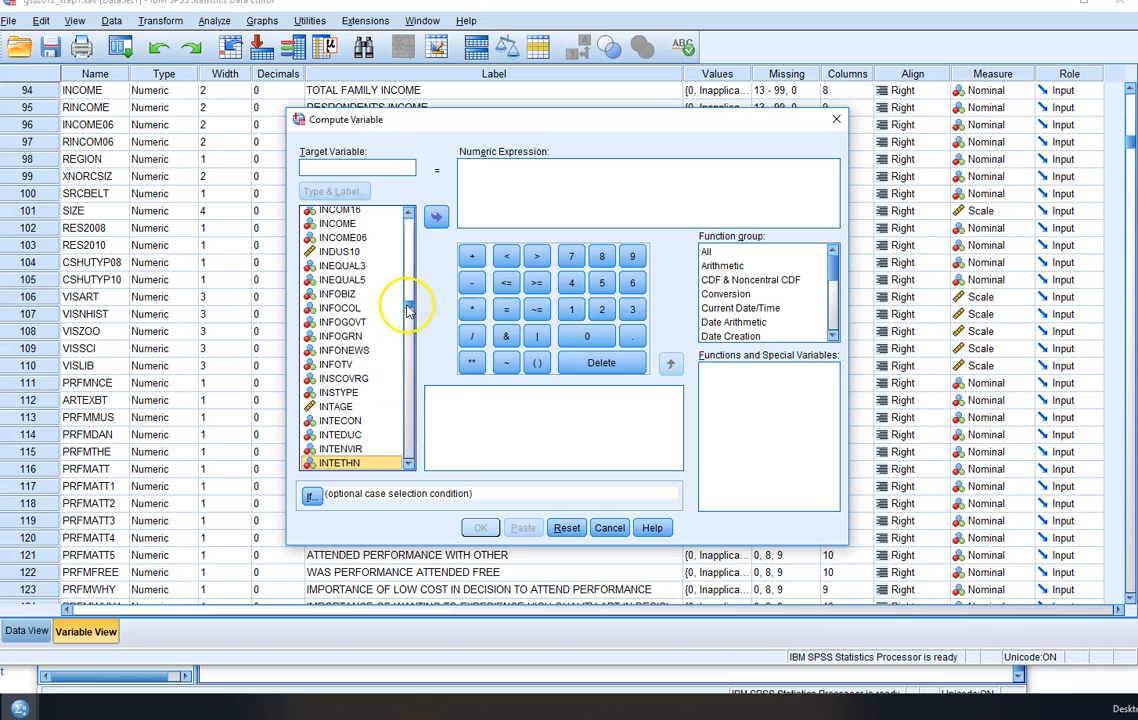
# - Locate the VIS variables in the source list and enter muslibatt as the target variable
pyautogui.moveTo(407, 308); pyautogui.dragTo(396, 440)
pyautogui.scroll(-2, 350, 426)
pyautogui.scroll(1, 338, 428)
pyautogui.click(354, 168)
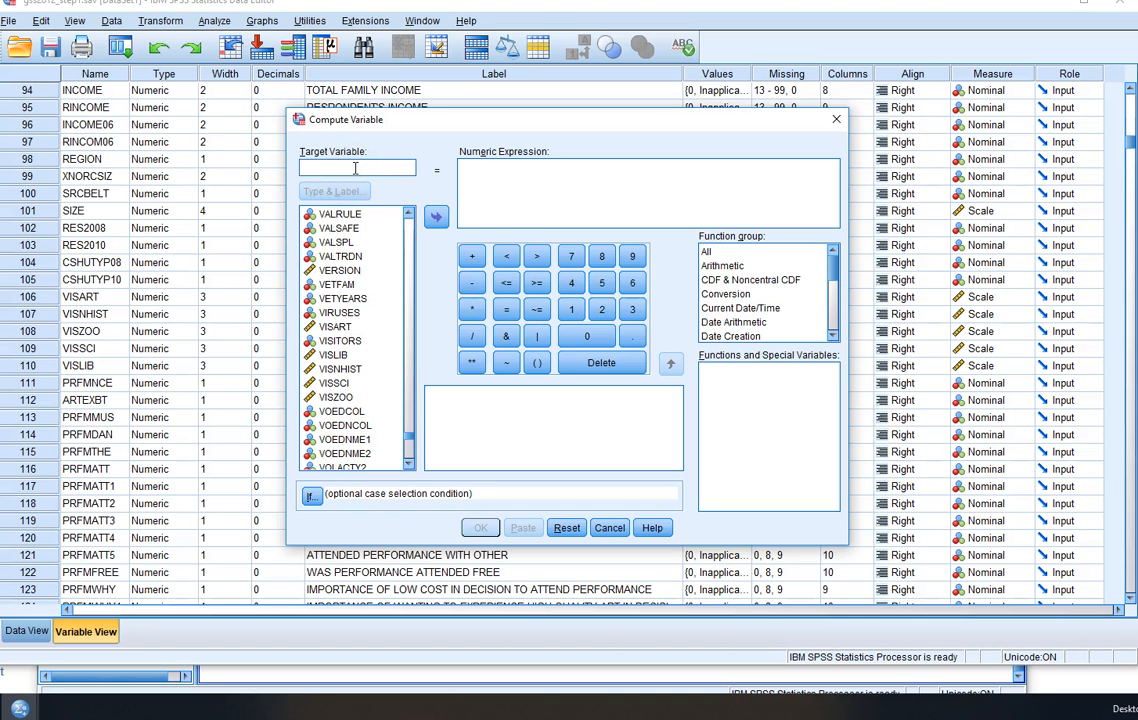
pyautogui.write('mu')
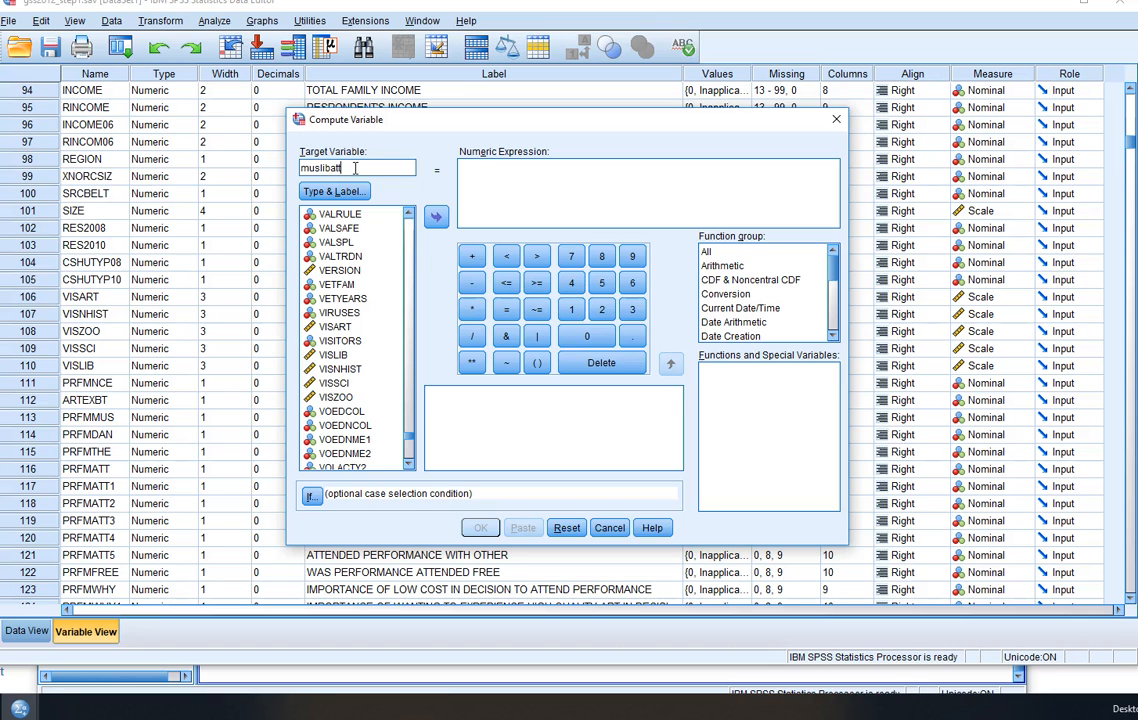
pyautogui.write('slibatt')
# - Begin the numeric expression for muslibatt with VISART + VISLIB +
pyautogui.click(484, 169)
pyautogui.click(335, 326)
pyautogui.click(436, 217)
pyautogui.click(472, 256)
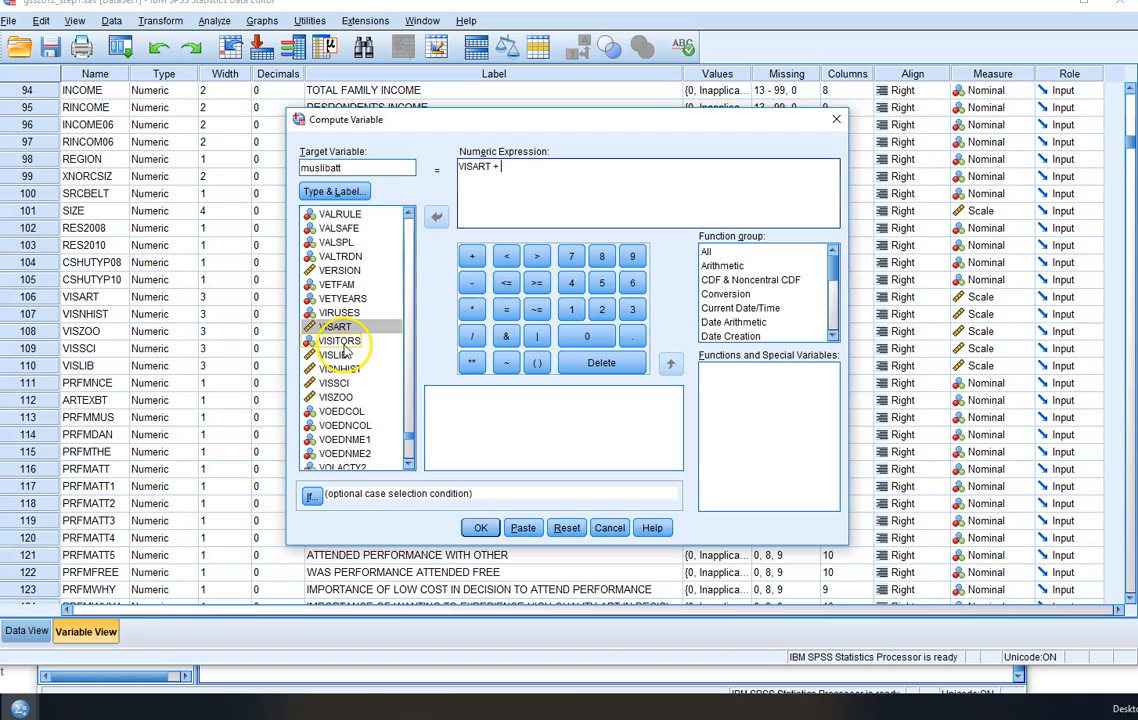
pyautogui.click(340, 341)
pyautogui.click(340, 356)
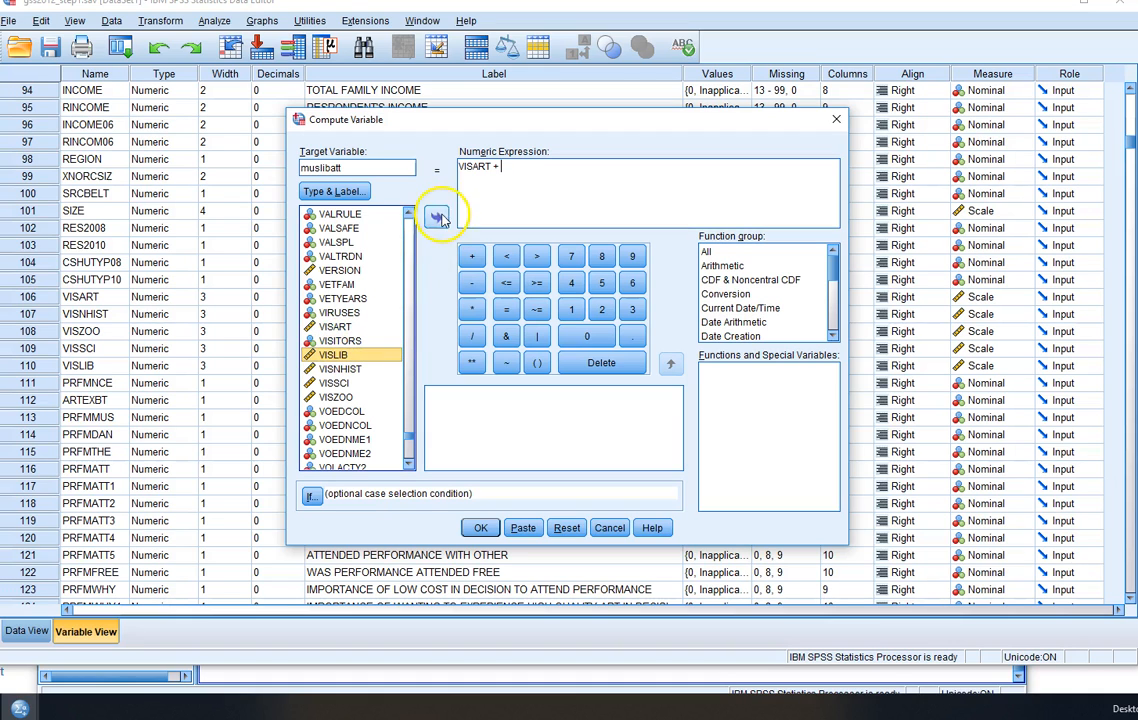
pyautogui.click(436, 217)
pyautogui.click(472, 256)
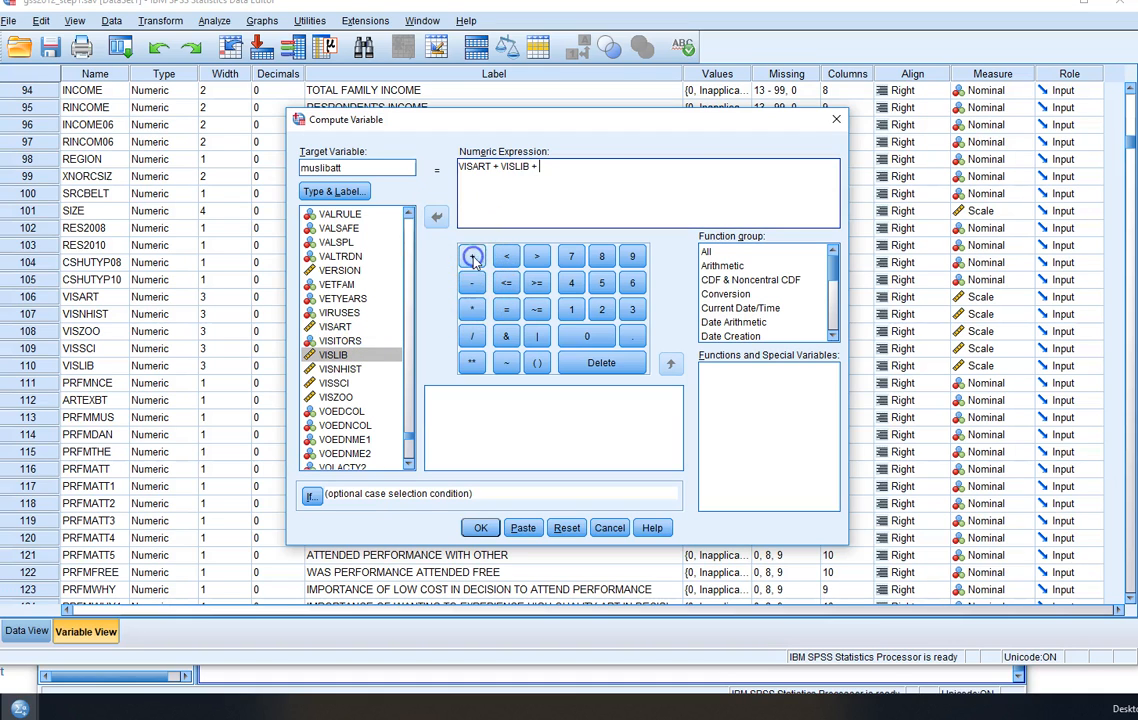
# - Append VISZOO and another plus sign to the numeric expression
pyautogui.click(340, 397)
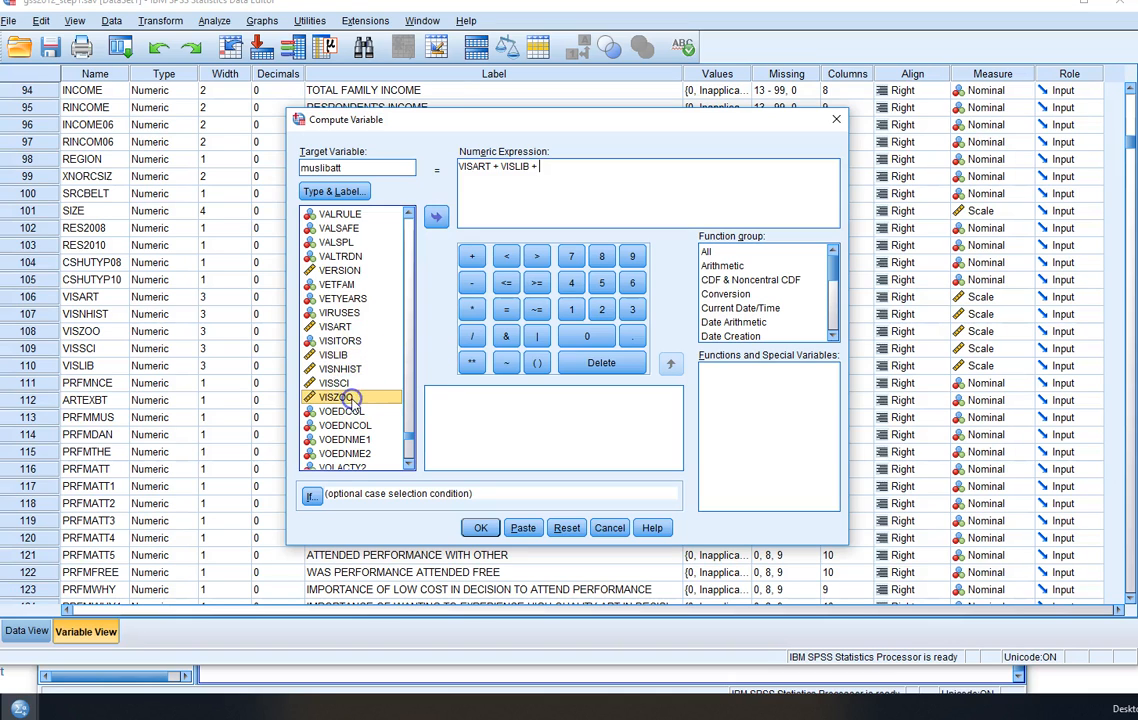
pyautogui.click(472, 256)
pyautogui.click(547, 168)
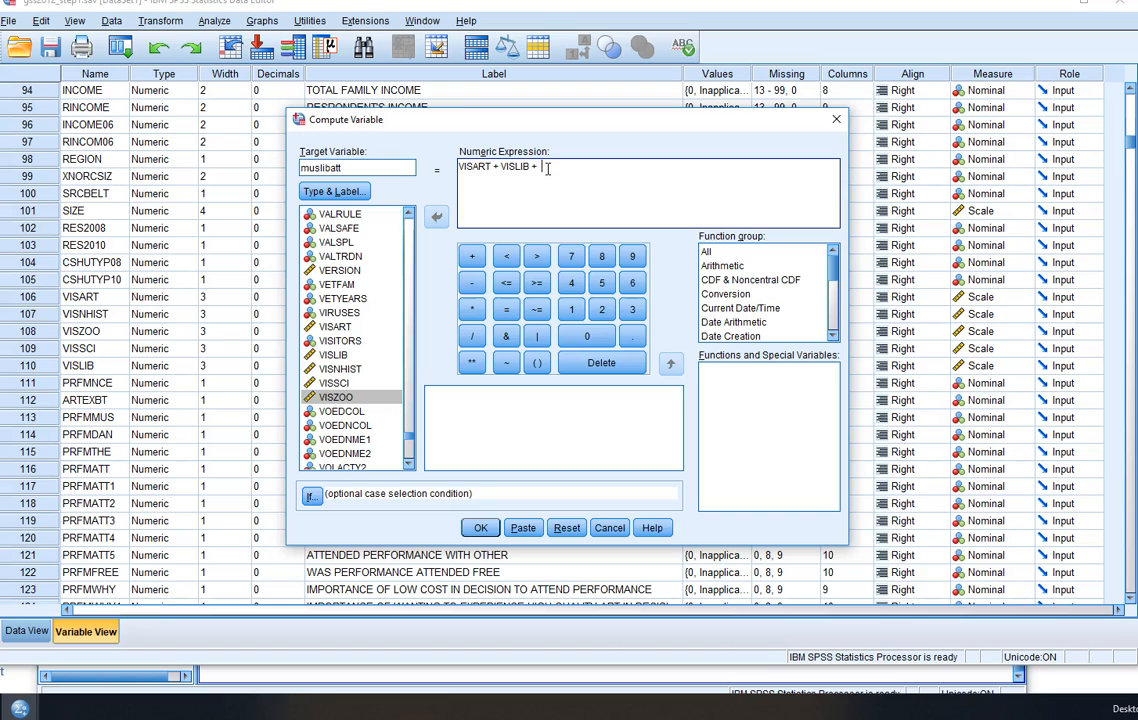
pyautogui.click(355, 399)
pyautogui.click(437, 216)
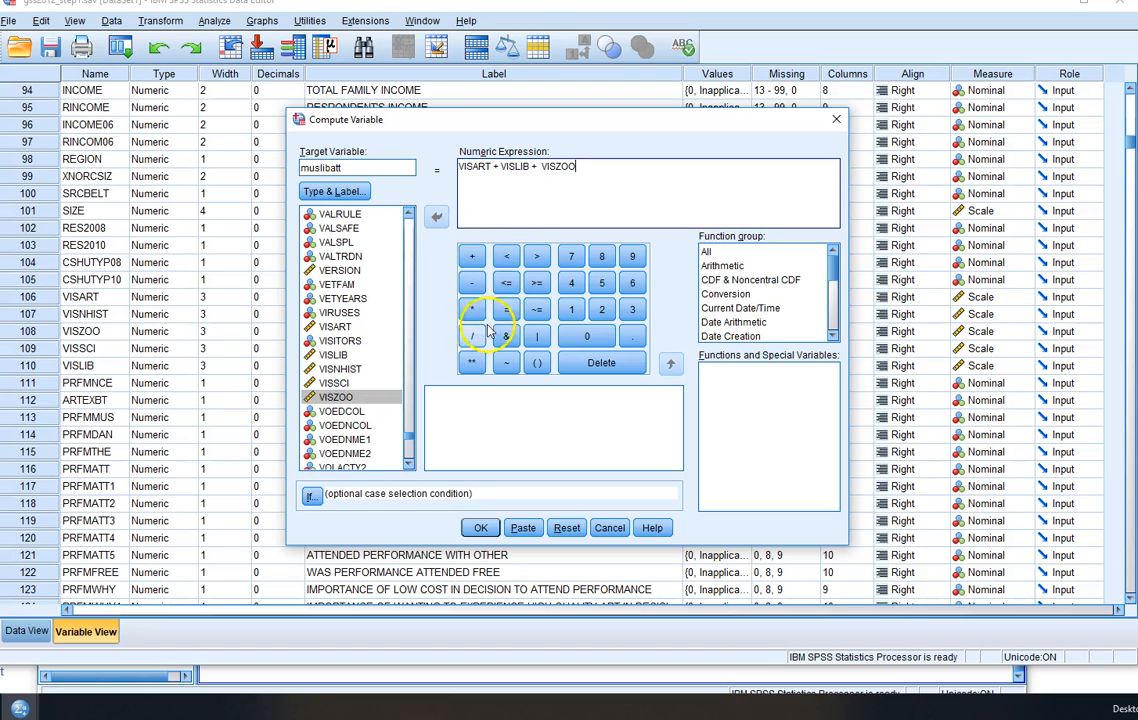
pyautogui.click(474, 258)
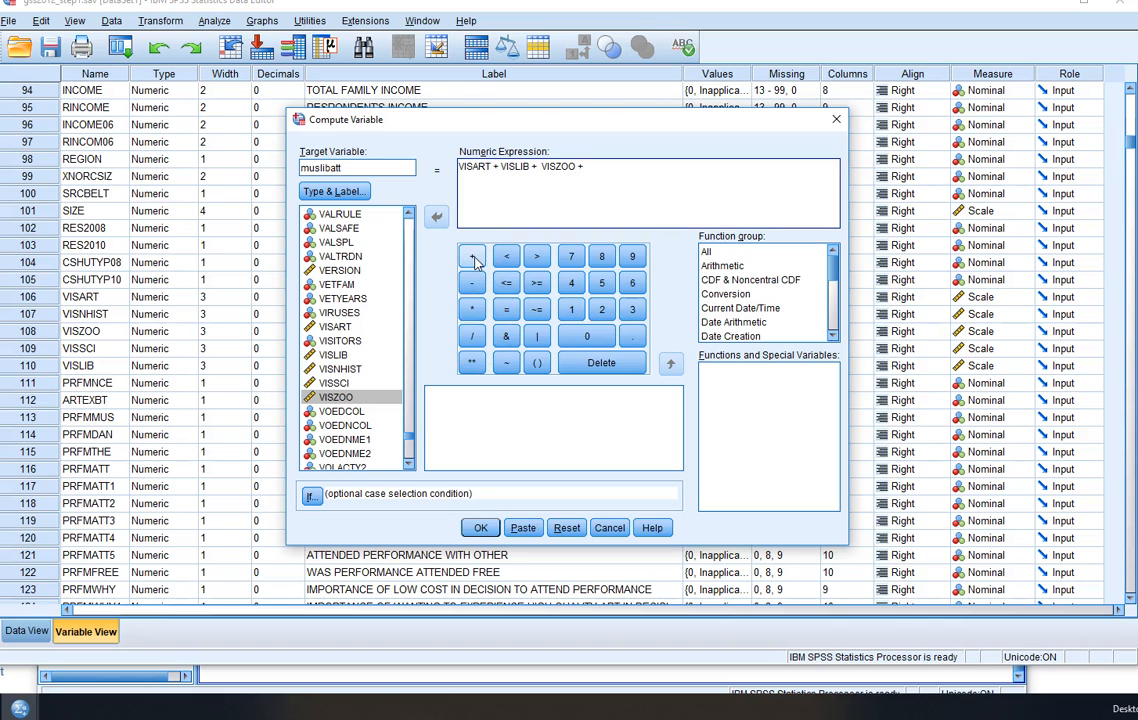
# - Complete the numeric expression with VISSCI + VISNHIST and run the muslibatt computation
pyautogui.click(335, 383)
pyautogui.click(436, 217)
pyautogui.click(474, 258)
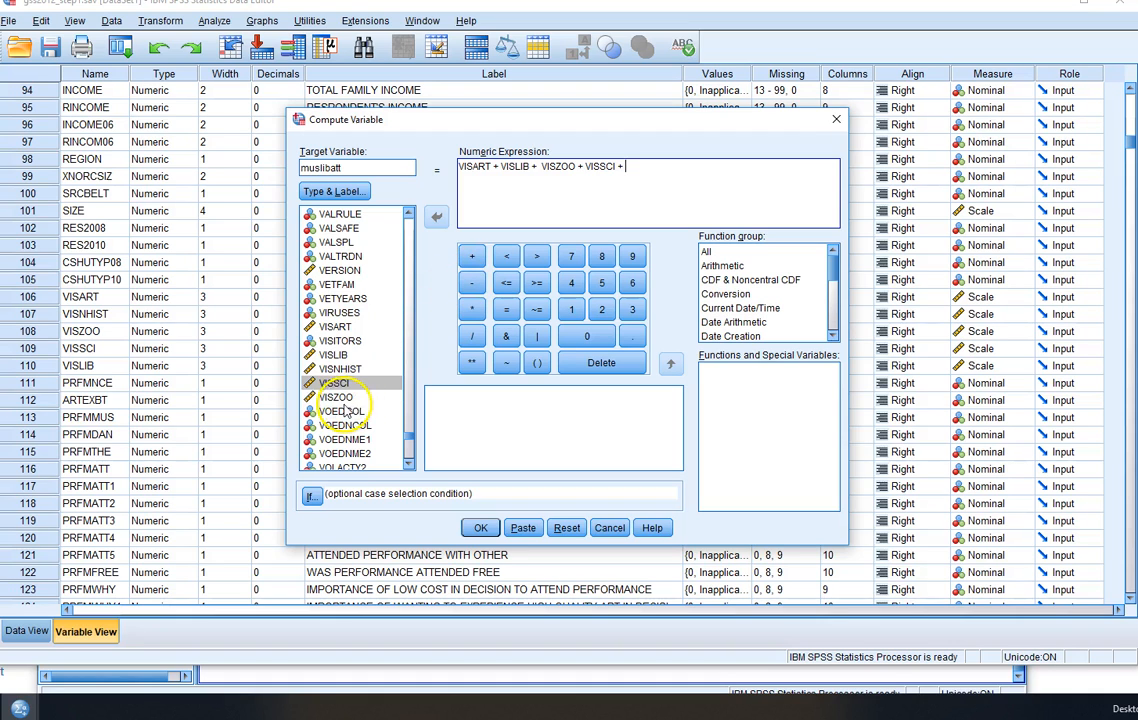
pyautogui.click(342, 369)
pyautogui.click(436, 217)
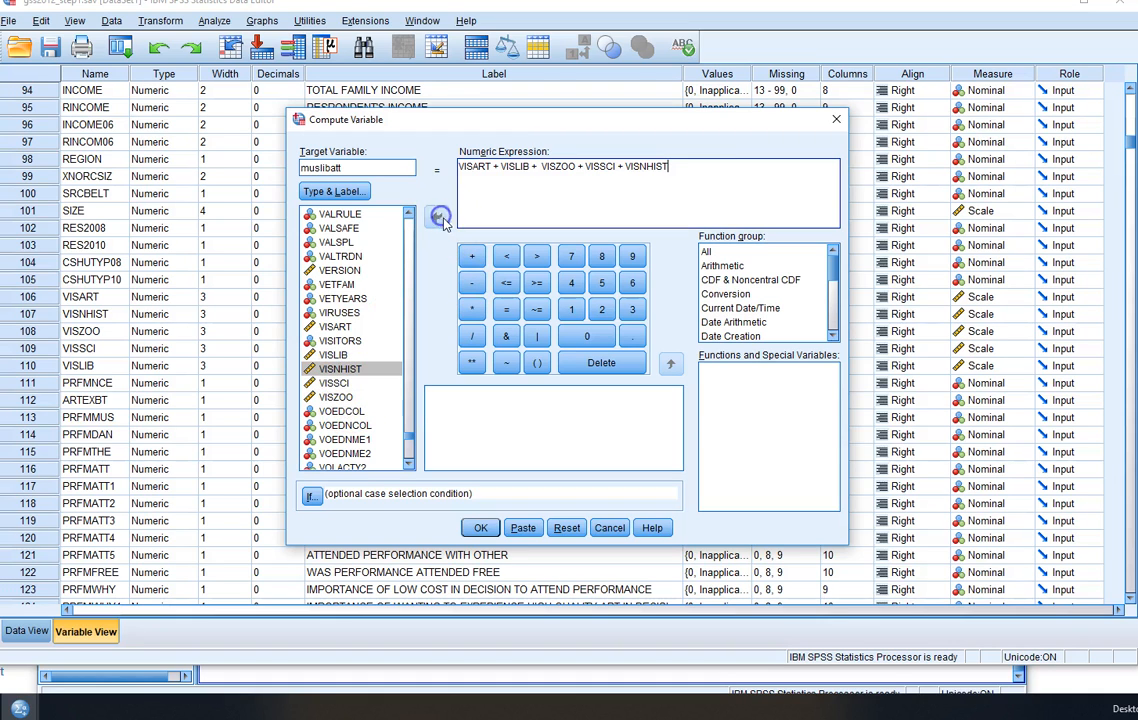
pyautogui.click(481, 528)
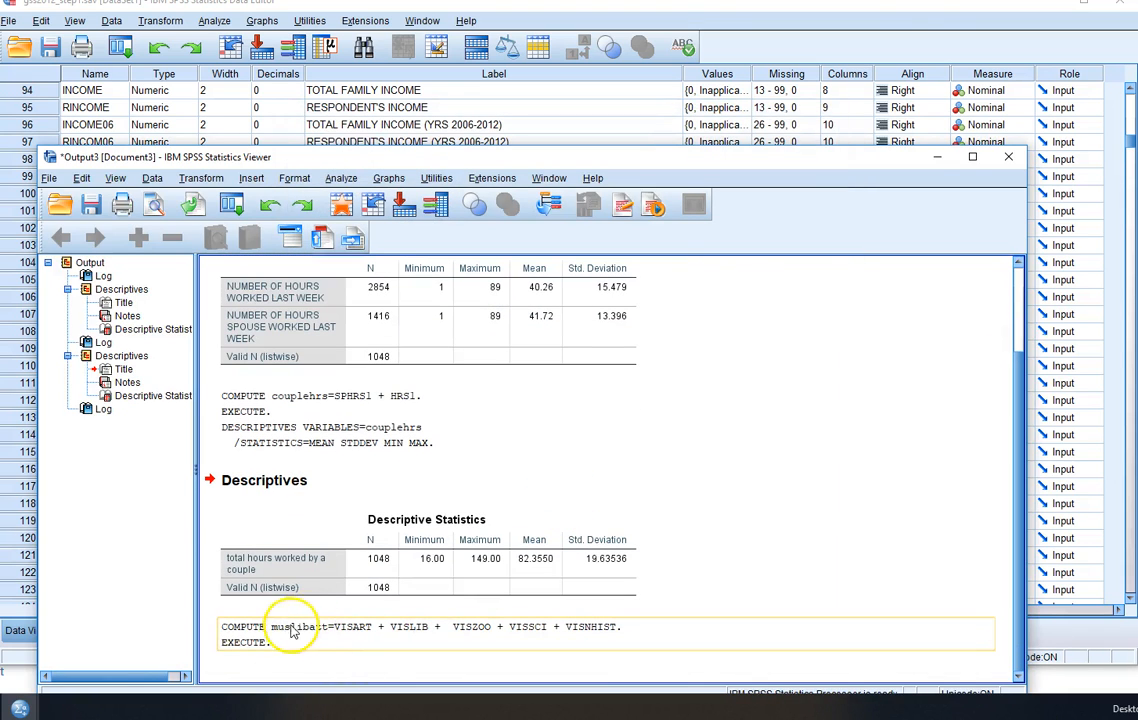
# - Return to the Data Editor's variable definitions and label muslibatt "museum or library attendance"
pyautogui.click(712, 15)
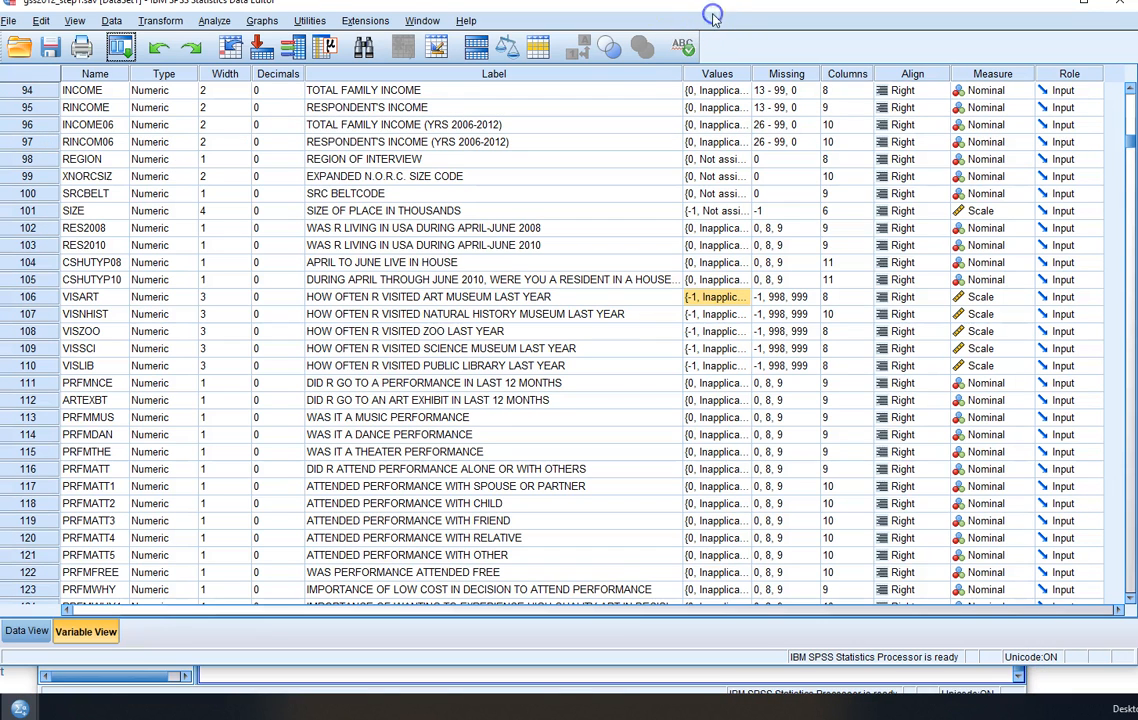
pyautogui.click(27, 631)
pyautogui.click(80, 630)
pyautogui.moveTo(1120, 145); pyautogui.dragTo(1112, 593)
pyautogui.scroll(10, 249, 300)
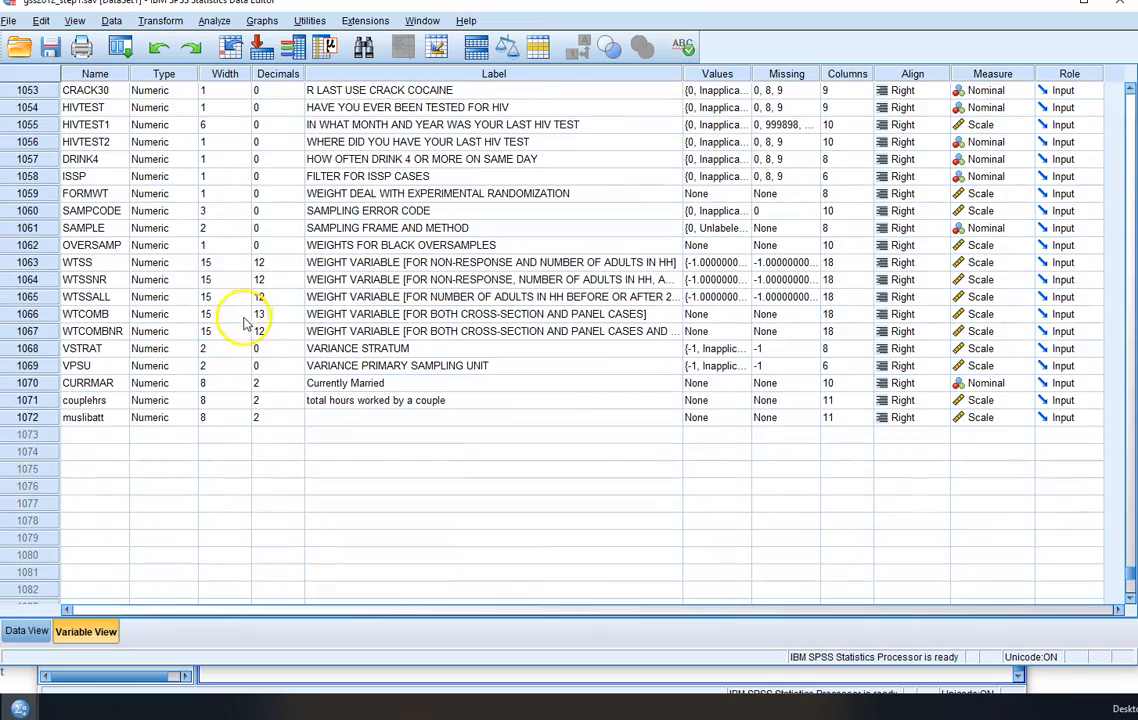
pyautogui.click(381, 420)
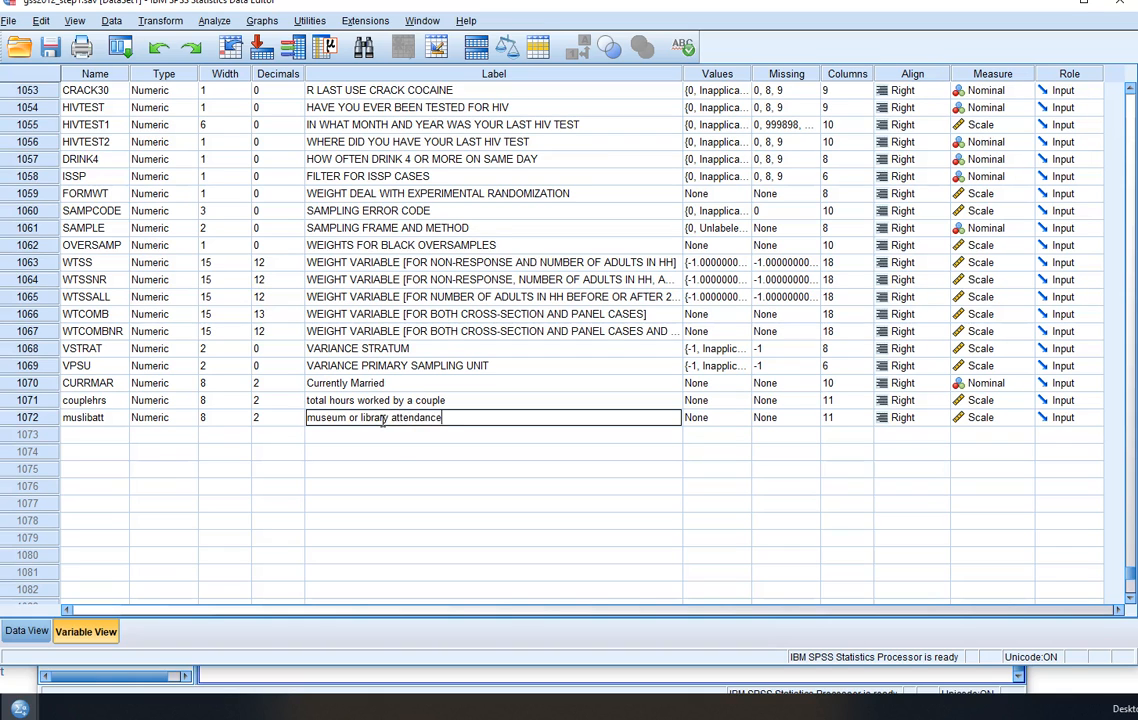
# - Open the Descriptives procedure and clear its previous variable selection
pyautogui.click(467, 452)
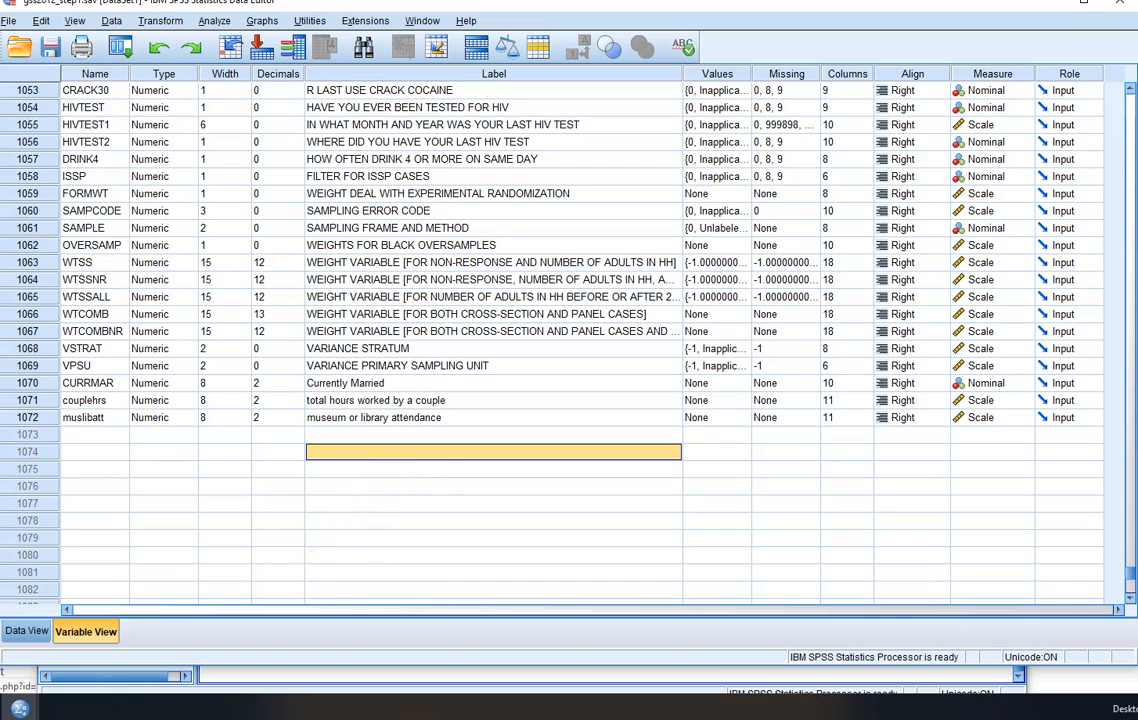
pyautogui.click(216, 21)
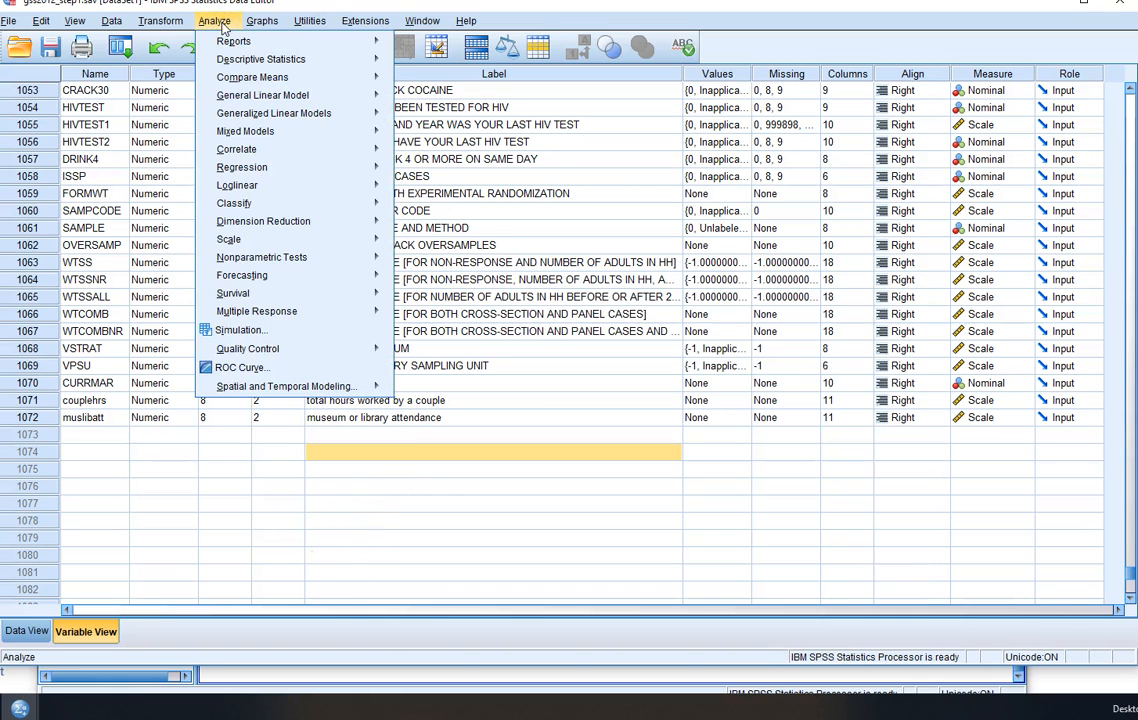
pyautogui.click(270, 61)
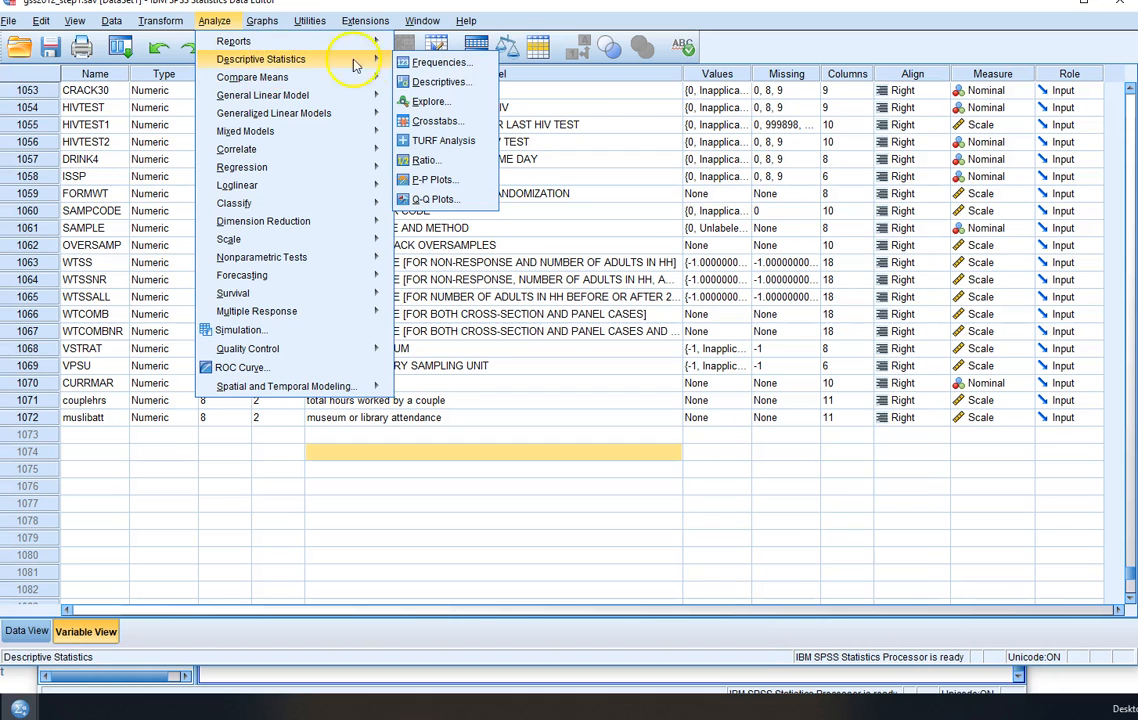
pyautogui.click(438, 82)
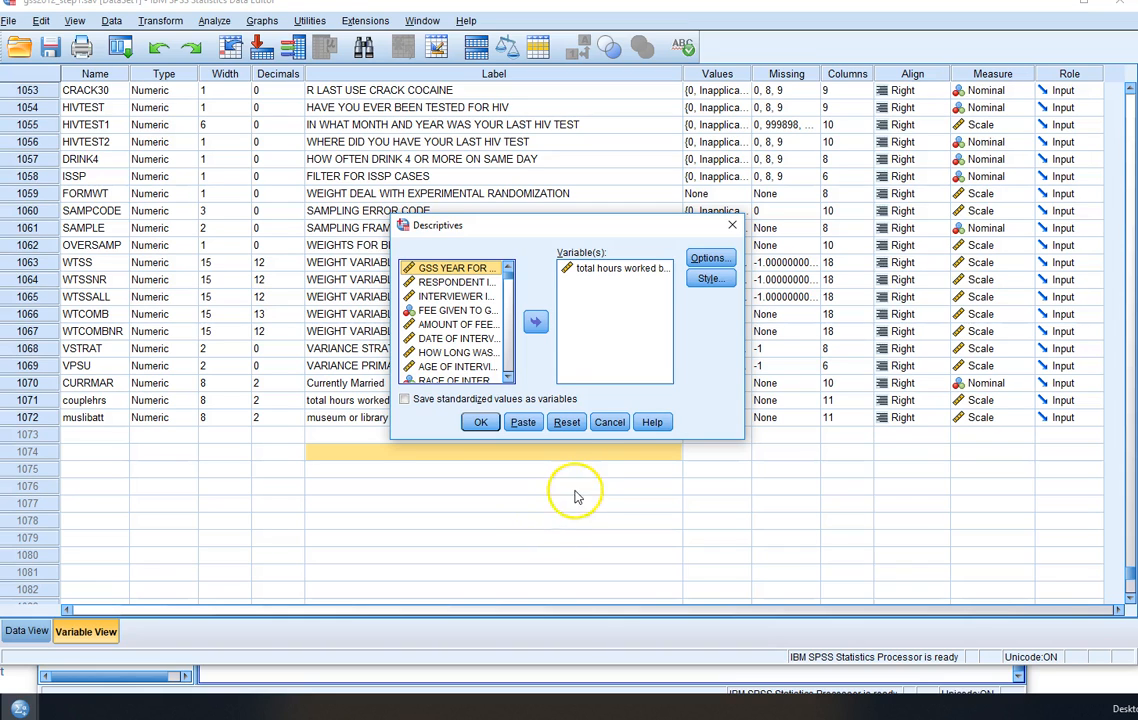
pyautogui.click(566, 422)
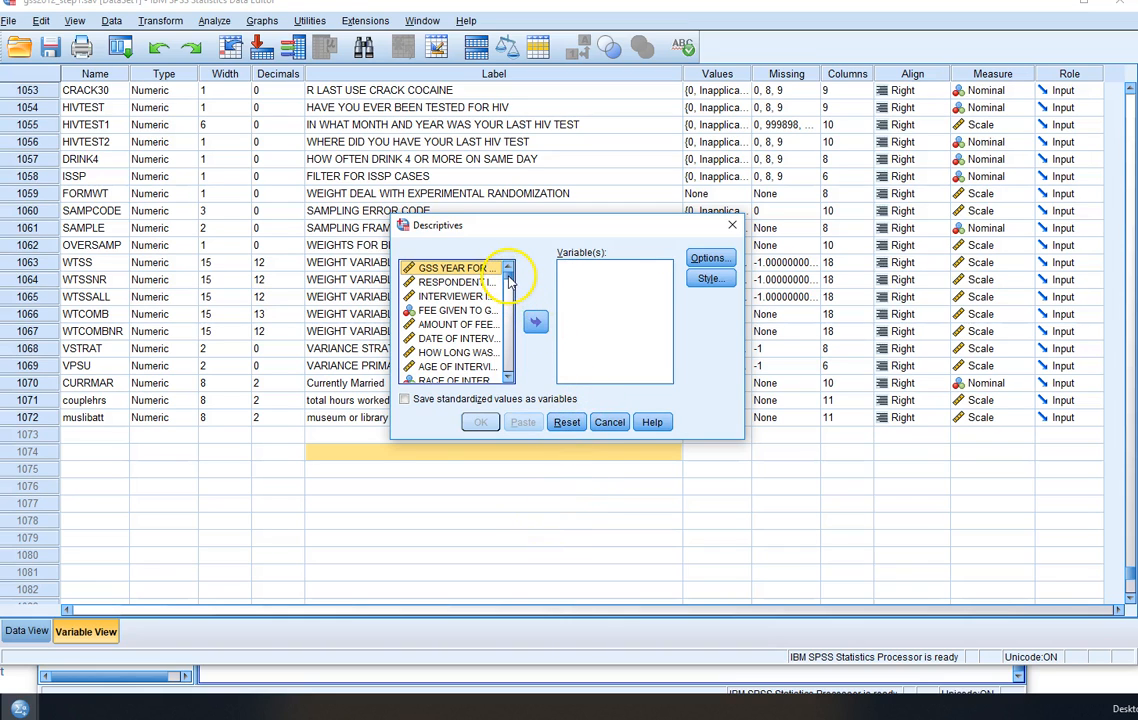
# - Display variable names in the Descriptives source list and sort them alphabetically
pyautogui.rightClick(418, 326)
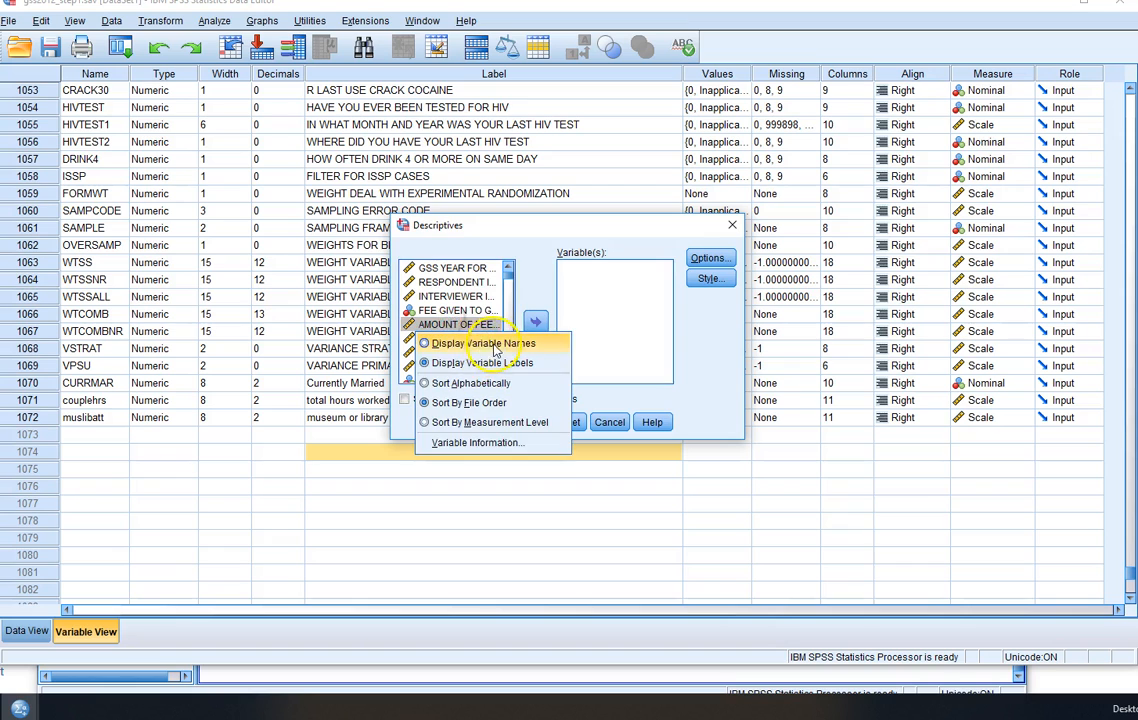
pyautogui.click(494, 345)
pyautogui.rightClick(446, 339)
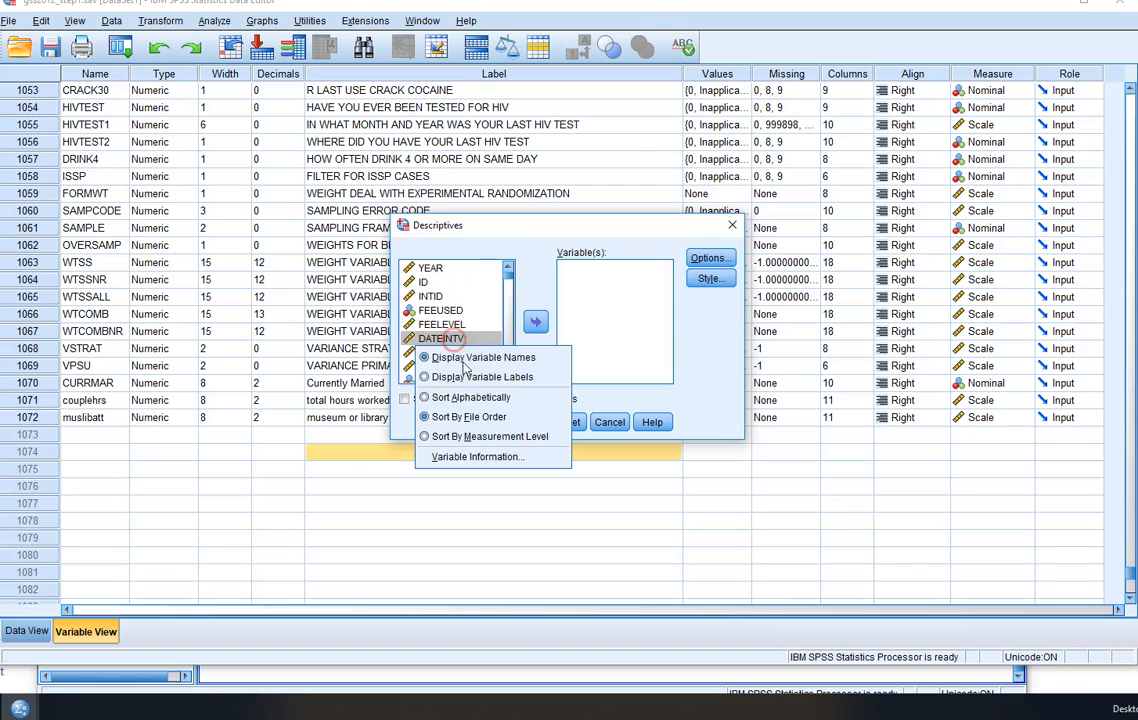
pyautogui.click(462, 397)
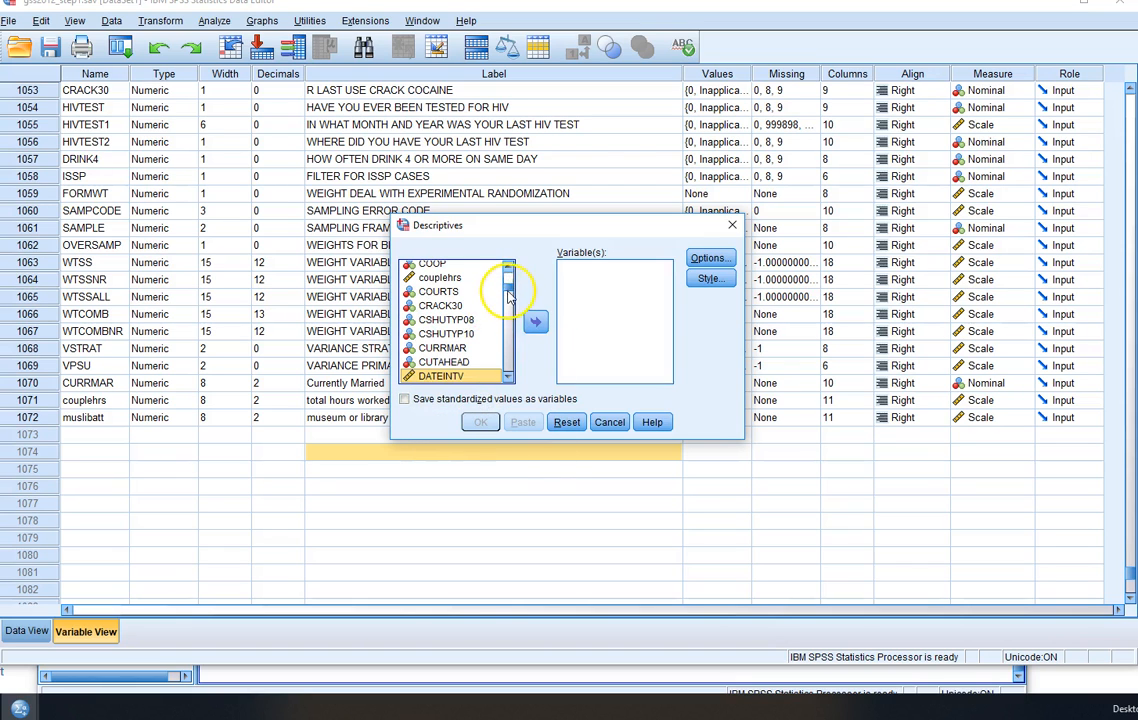
# - Add VISART and VISLIB to the variables for Descriptives
pyautogui.moveTo(508, 293); pyautogui.dragTo(508, 372)
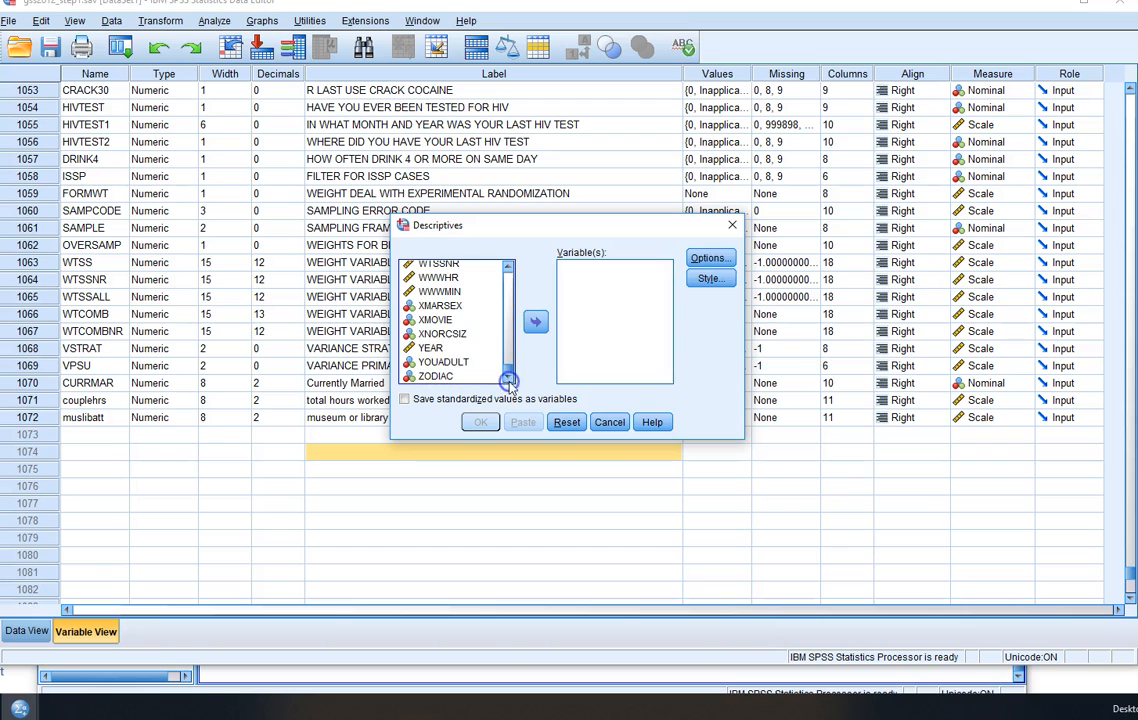
pyautogui.scroll(4, 455, 345)
pyautogui.click(461, 353)
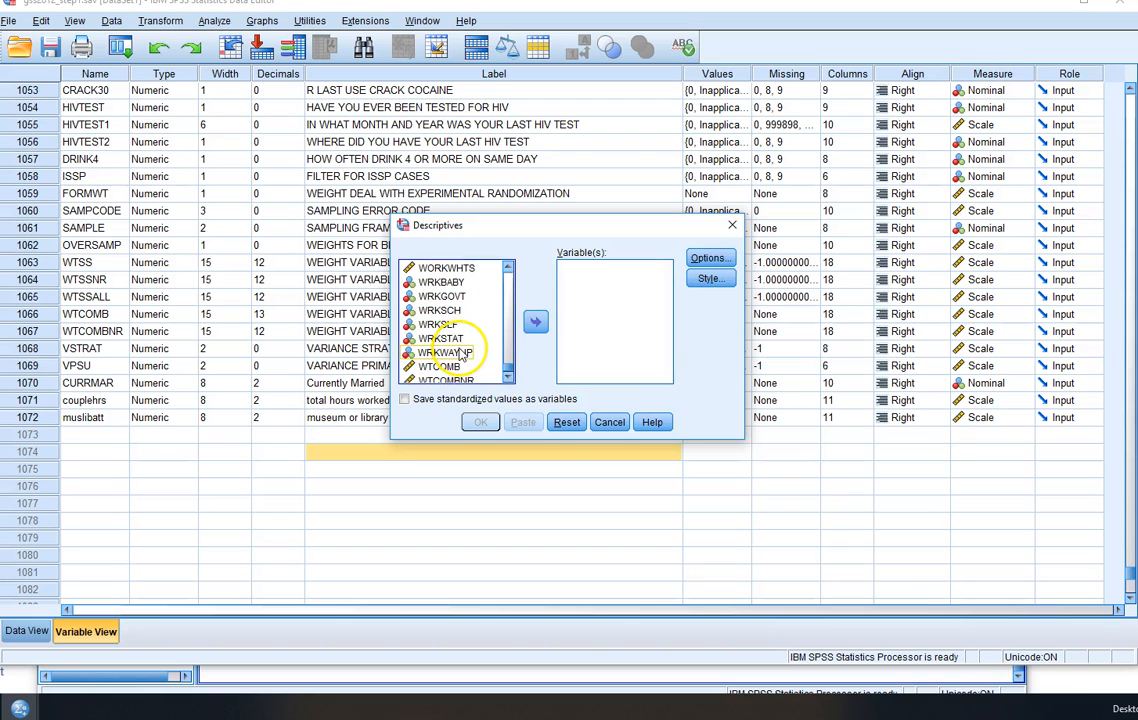
pyautogui.scroll(-3, 461, 353)
pyautogui.scroll(6, 462, 353)
pyautogui.scroll(10, 461, 353)
pyautogui.scroll(4, 461, 353)
pyautogui.click(440, 297)
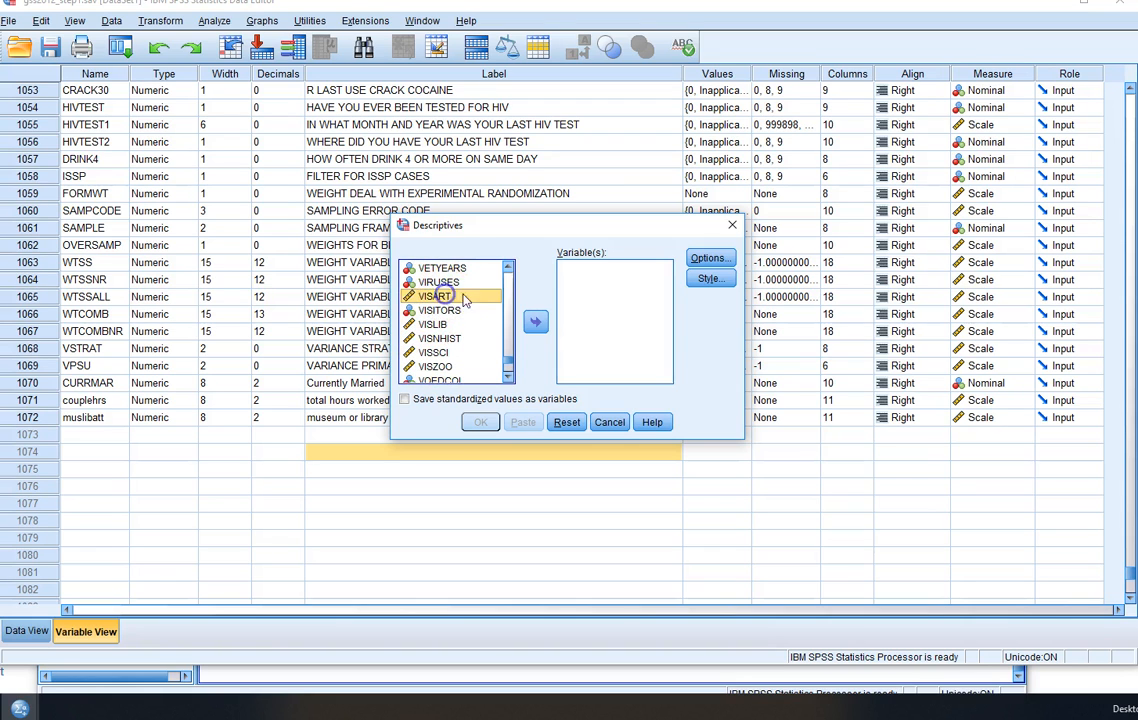
pyautogui.click(535, 321)
pyautogui.click(443, 311)
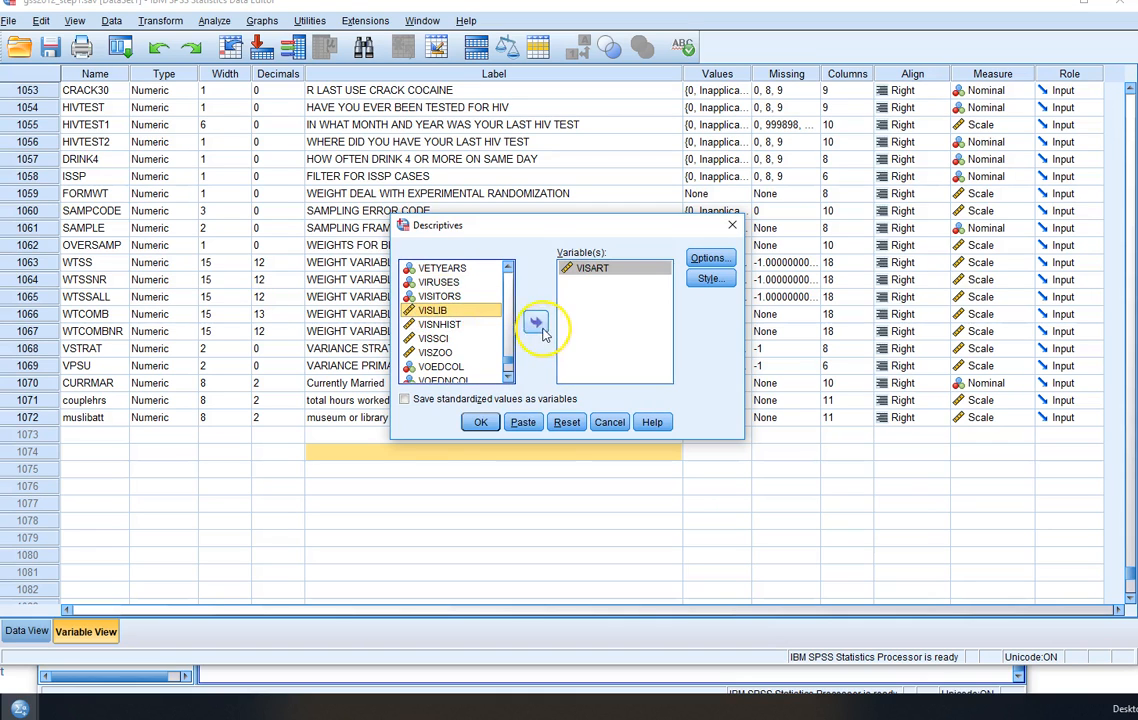
pyautogui.click(535, 321)
# - Add VISNHIST, VISSCI and VISZOO to the variables for Descriptives
pyautogui.click(440, 310)
pyautogui.click(535, 321)
pyautogui.click(440, 310)
pyautogui.click(535, 321)
pyautogui.click(437, 311)
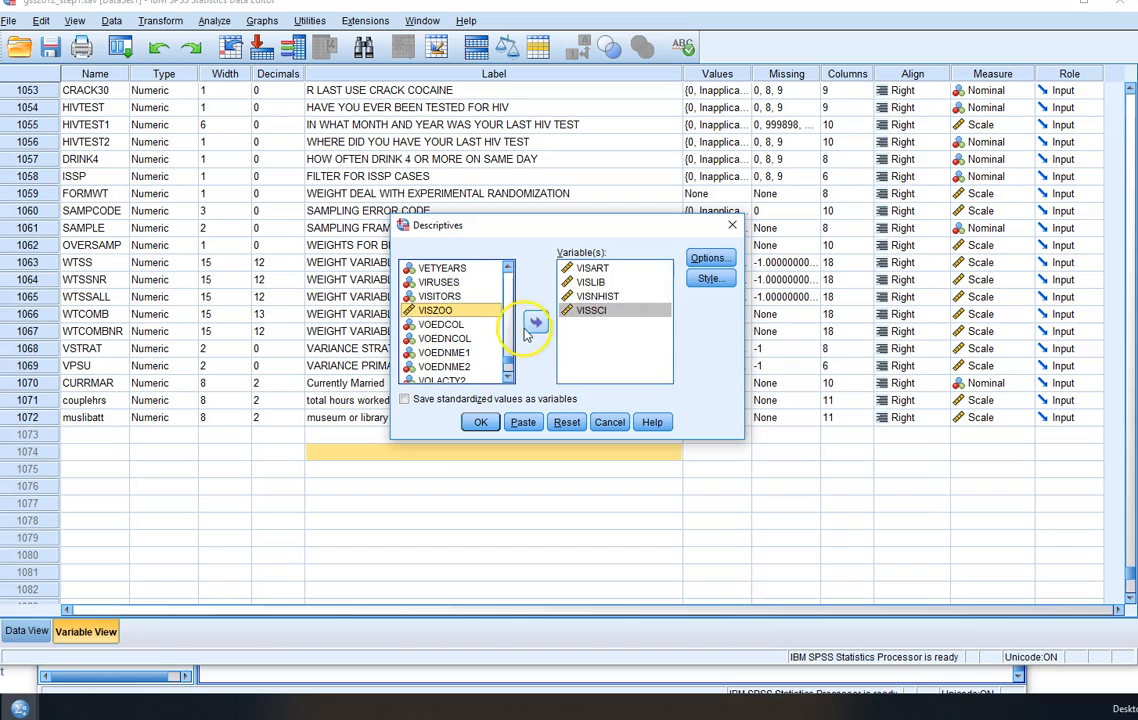
pyautogui.click(535, 321)
# - Sort the source list by file order and add muslibatt to the variables for Descriptives
pyautogui.moveTo(509, 357); pyautogui.dragTo(510, 378)
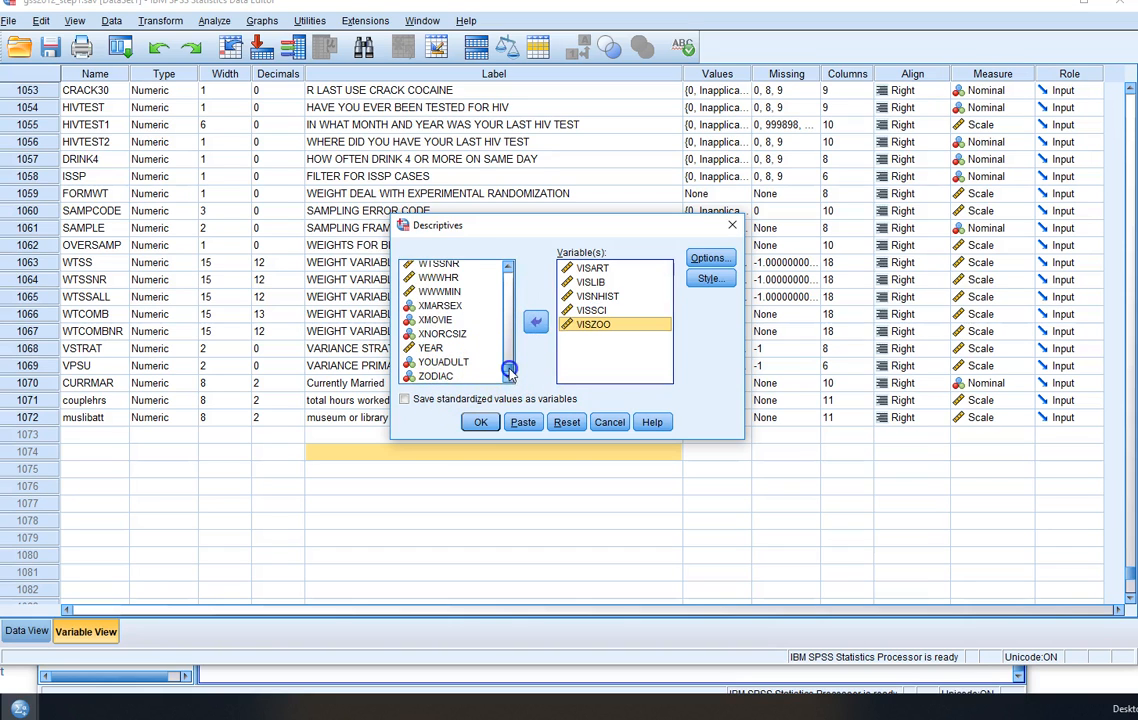
pyautogui.moveTo(509, 369); pyautogui.dragTo(509, 320)
pyautogui.rightClick(420, 325)
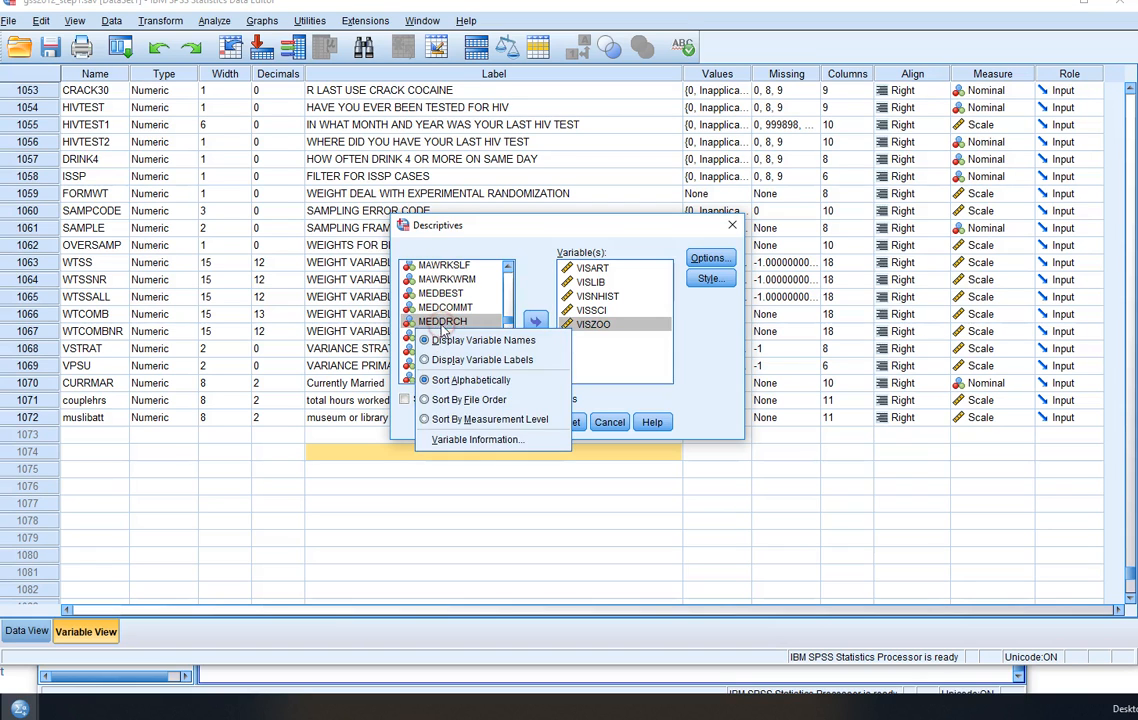
pyautogui.click(468, 399)
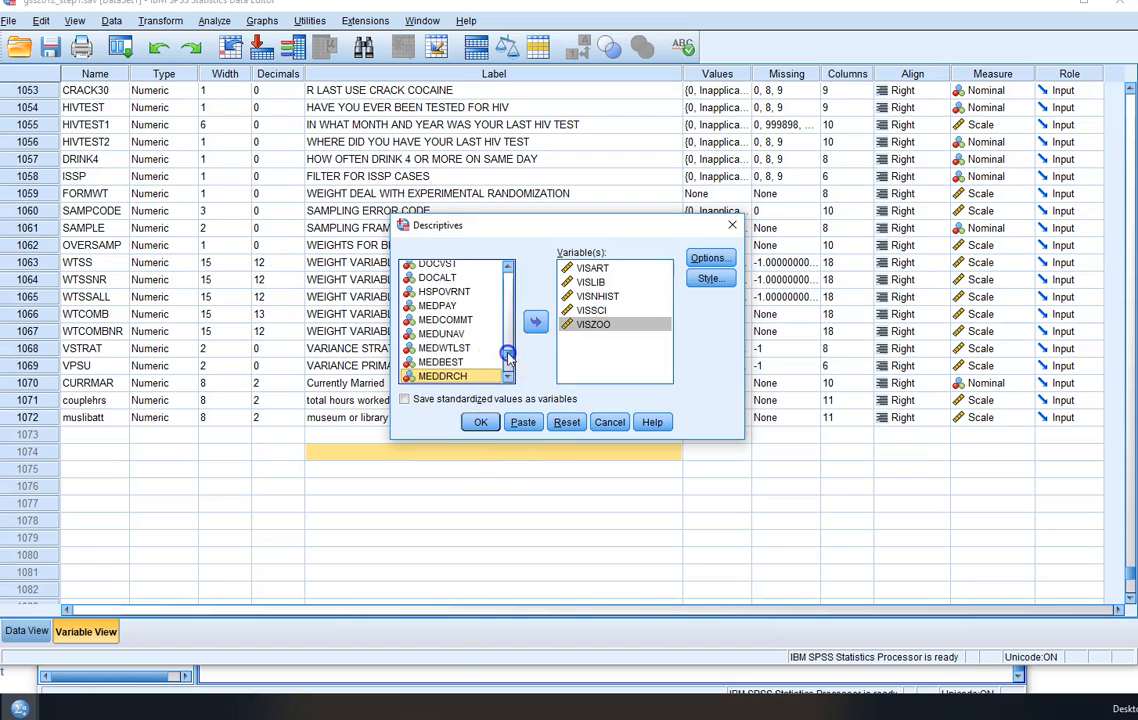
pyautogui.moveTo(507, 354); pyautogui.dragTo(507, 373)
pyautogui.click(446, 377)
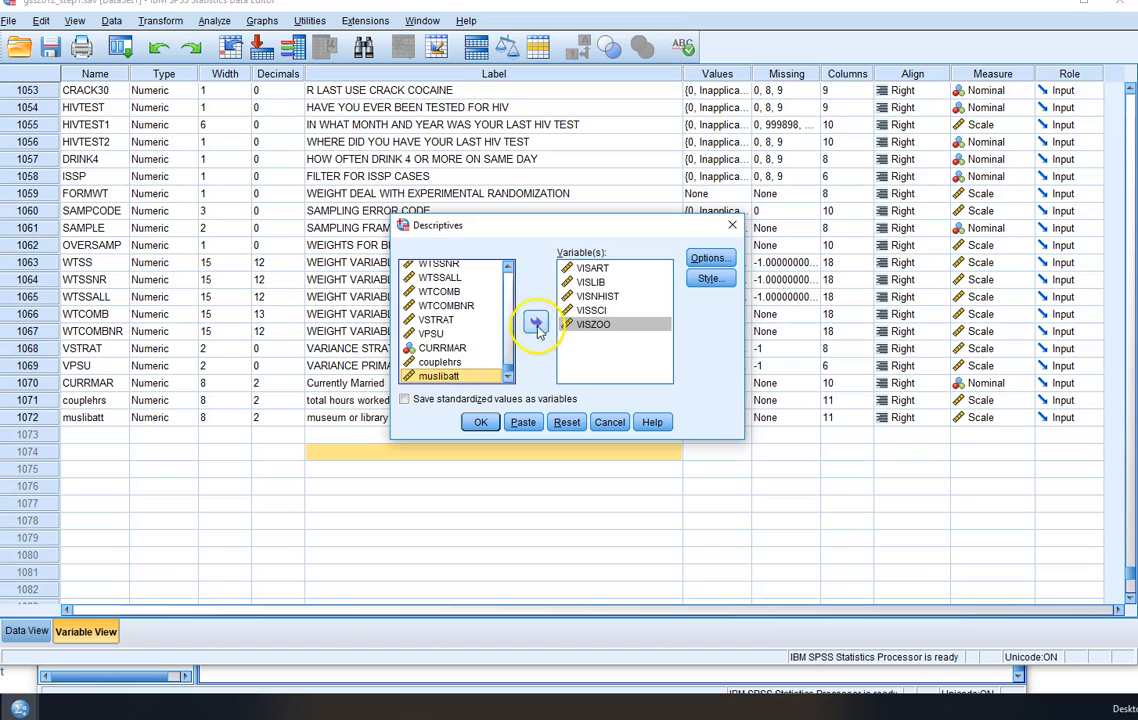
pyautogui.click(537, 325)
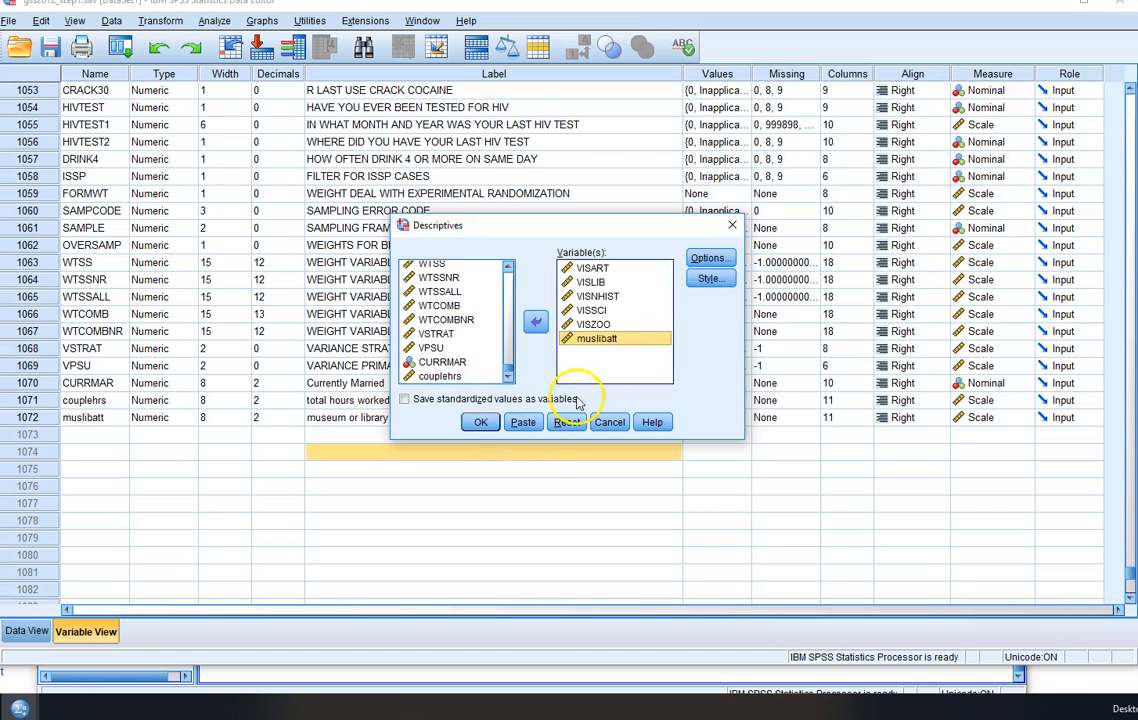
# - Run Descriptives with mean, standard deviation, minimum and maximum, and review the table for the visit variables and muslibatt
pyautogui.click(710, 259)
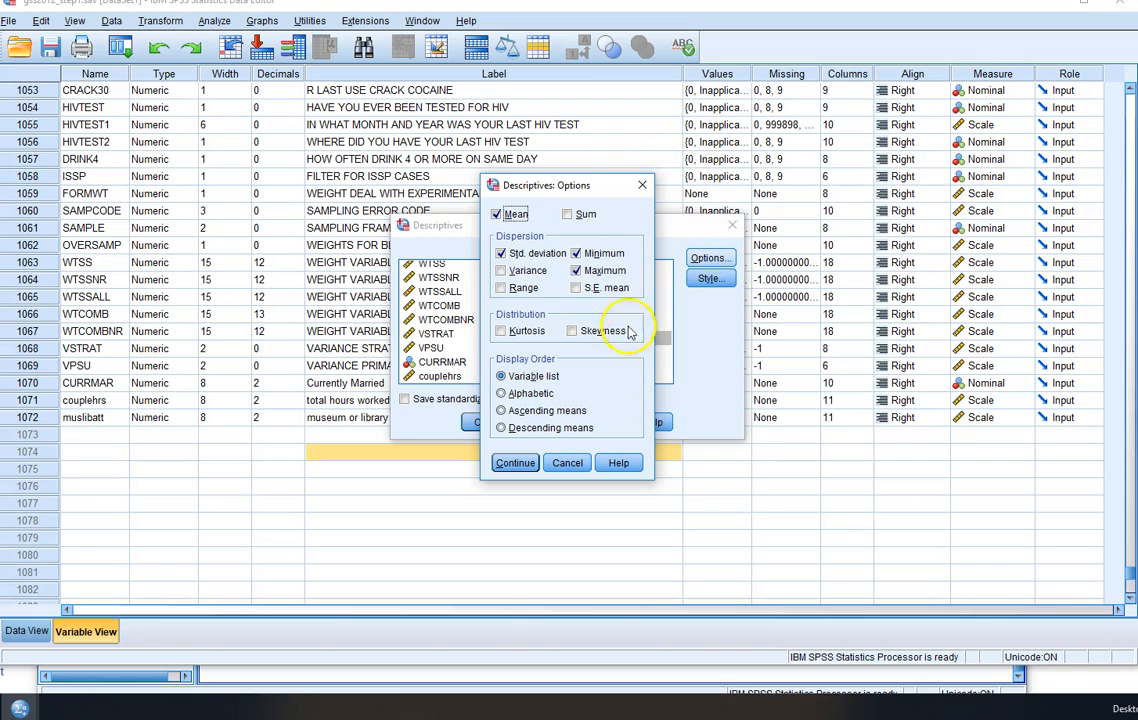
pyautogui.click(643, 188)
pyautogui.click(482, 424)
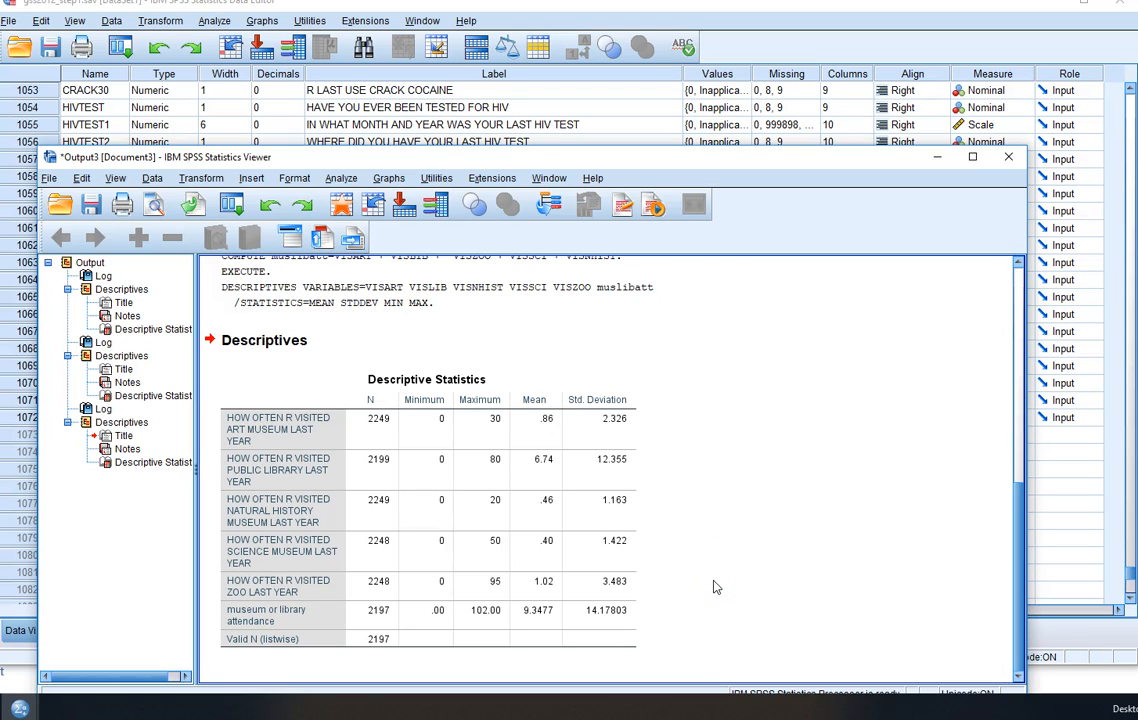
pyautogui.click(548, 412)
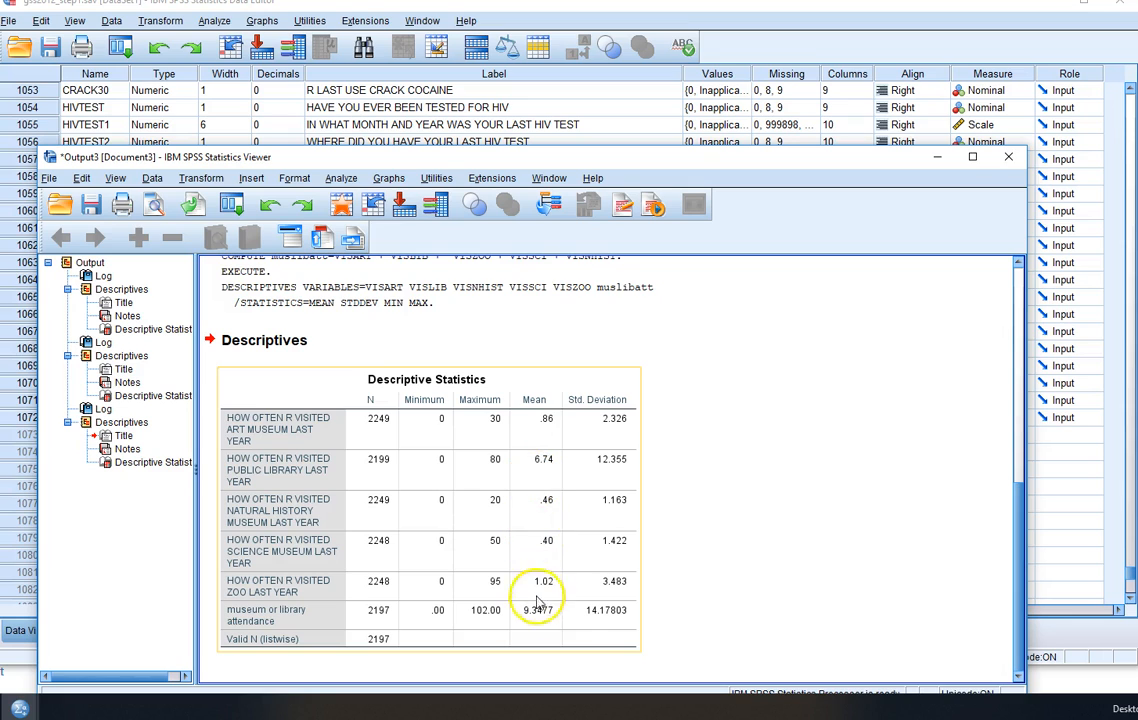
pyautogui.click(728, 475)
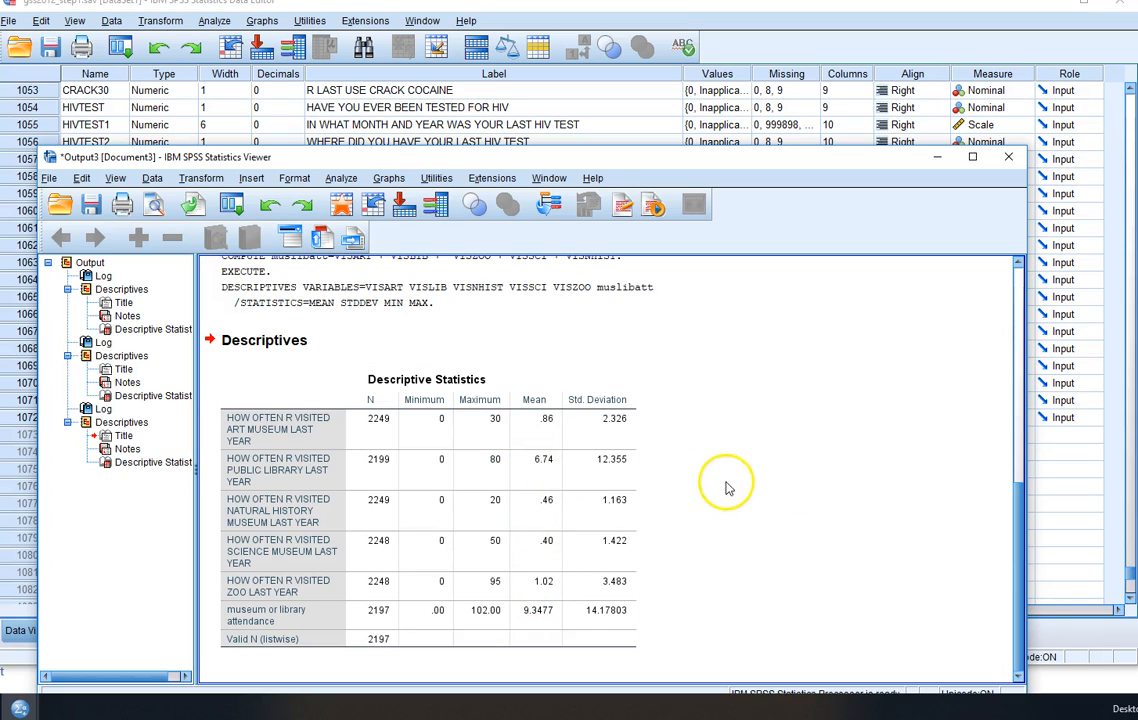
pyautogui.click(305, 374)
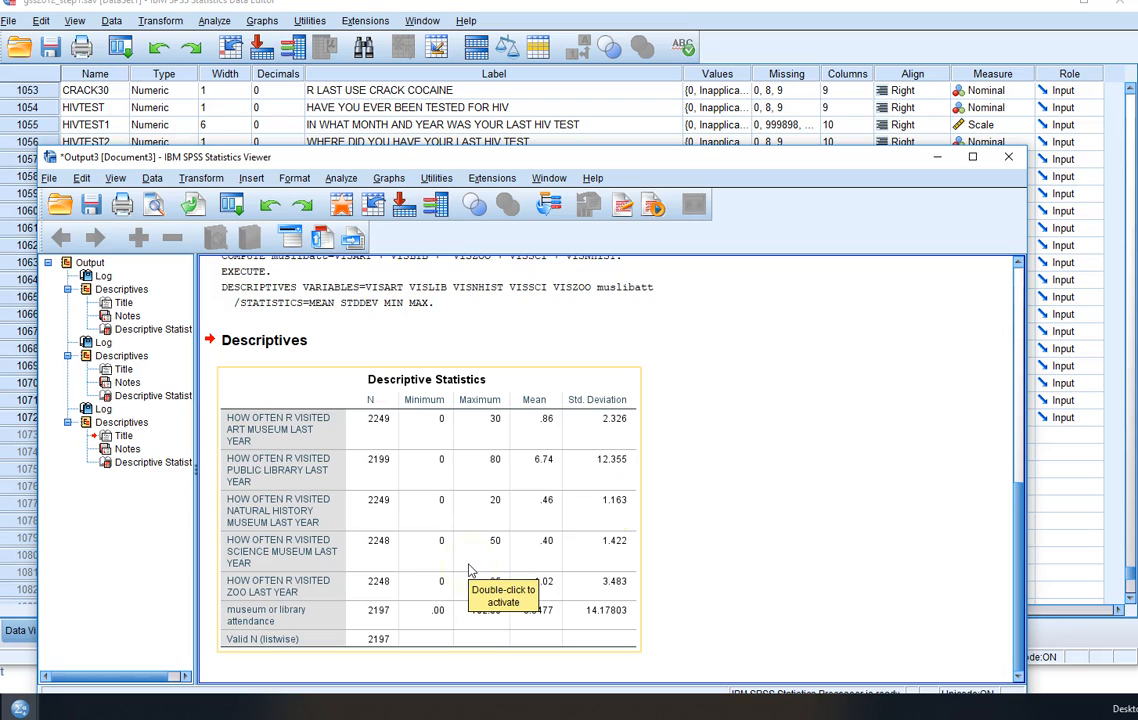
pyautogui.click(730, 490)
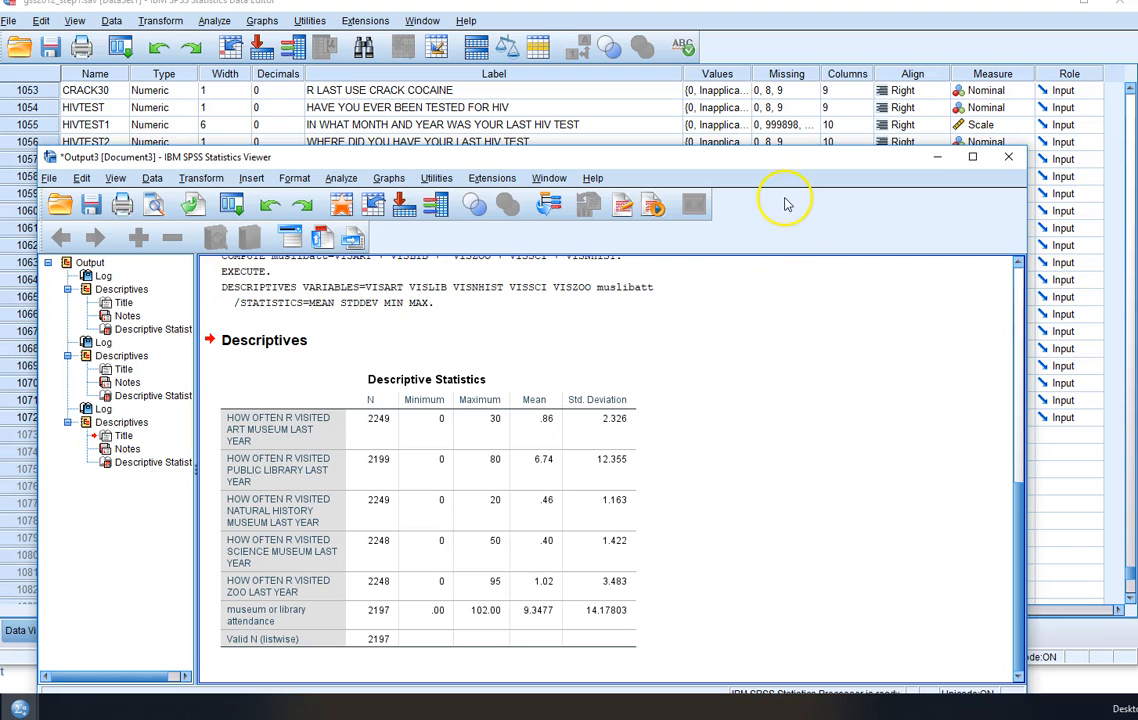
# - Move the output window higher on the desktop and open the Bivariate Correlations procedure
pyautogui.moveTo(810, 165); pyautogui.dragTo(879, 31)
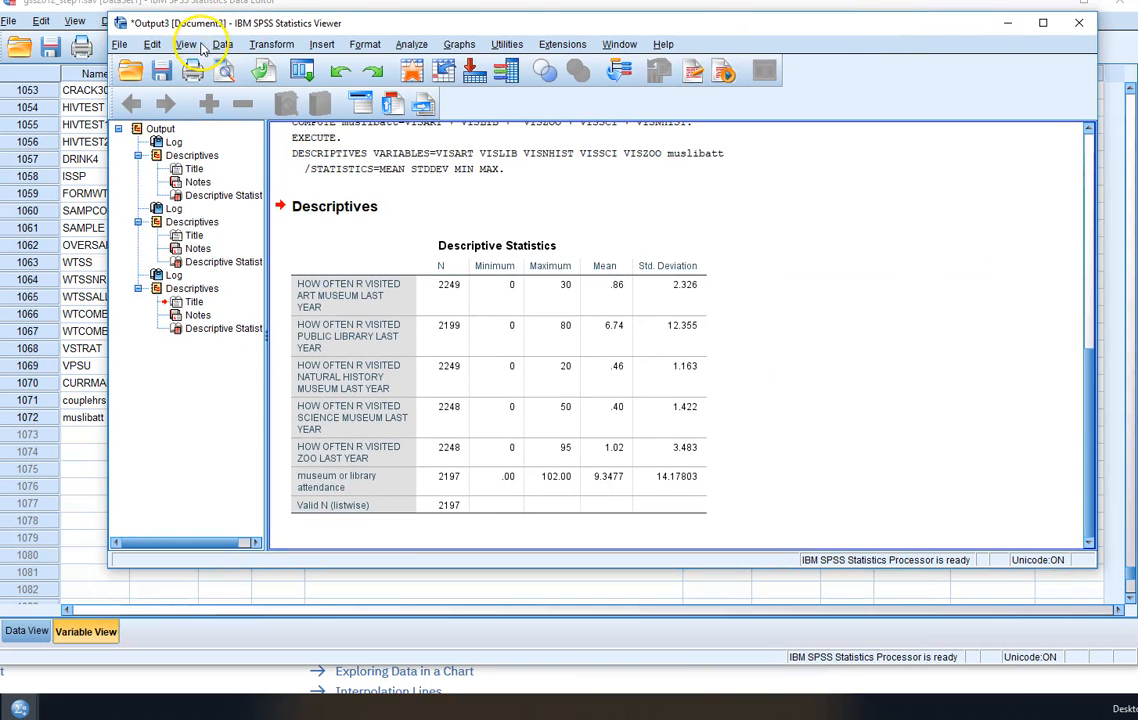
pyautogui.click(411, 44)
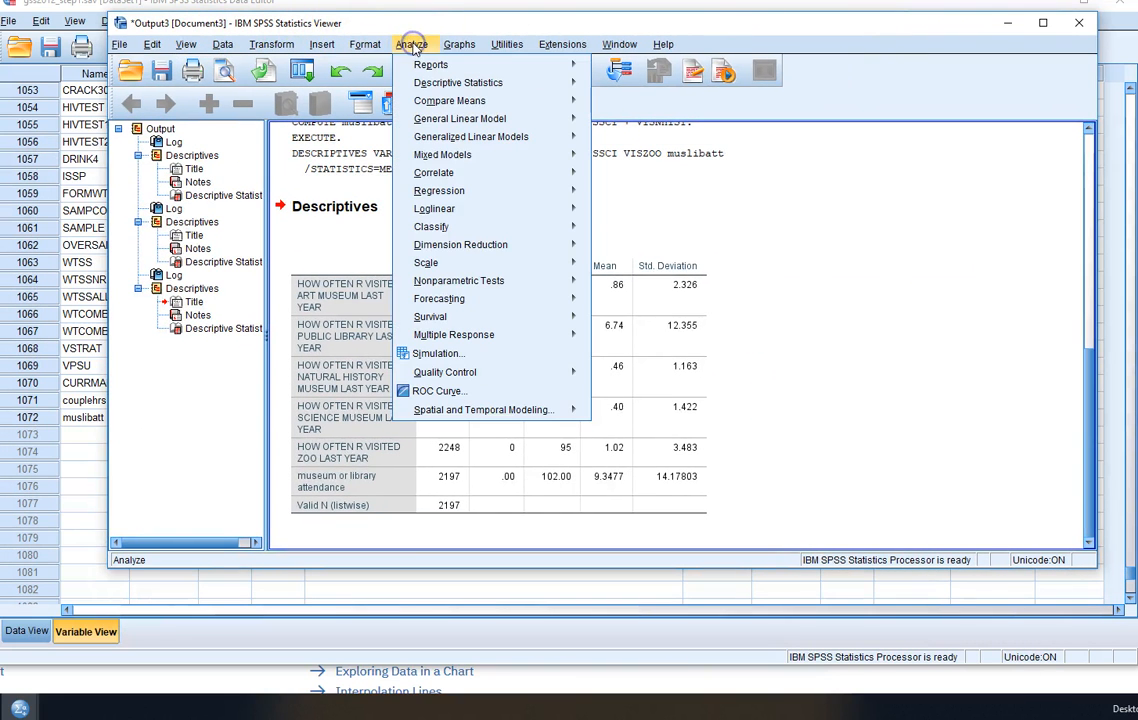
pyautogui.moveTo(438, 85)
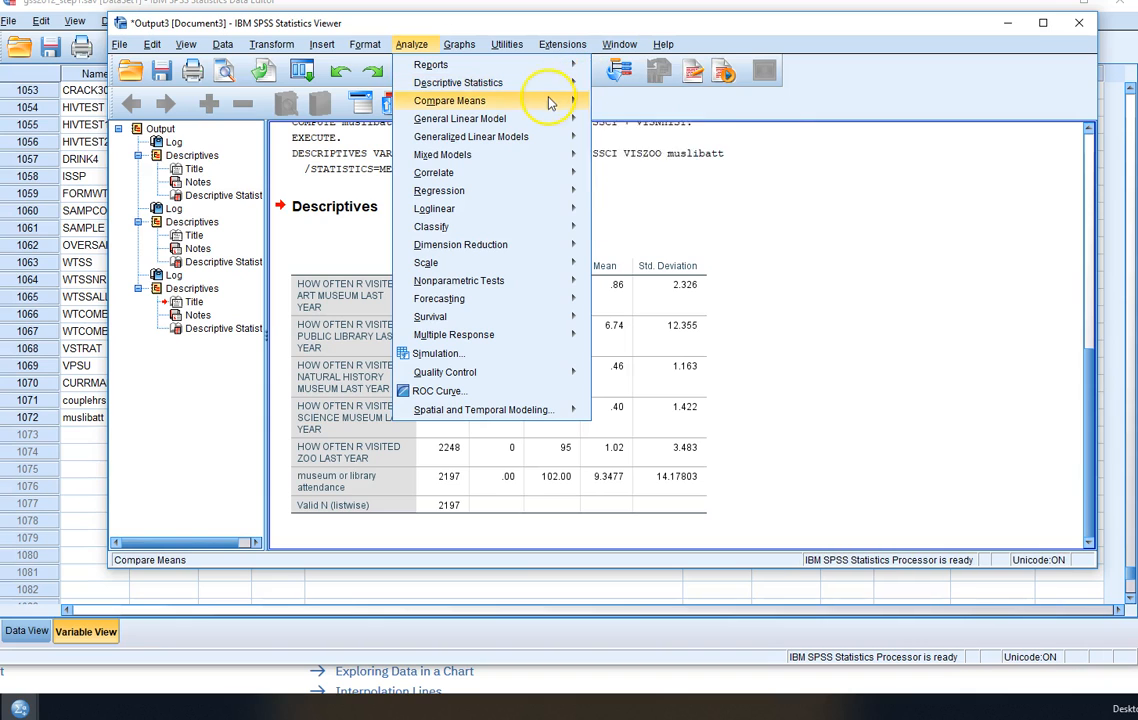
pyautogui.moveTo(549, 105)
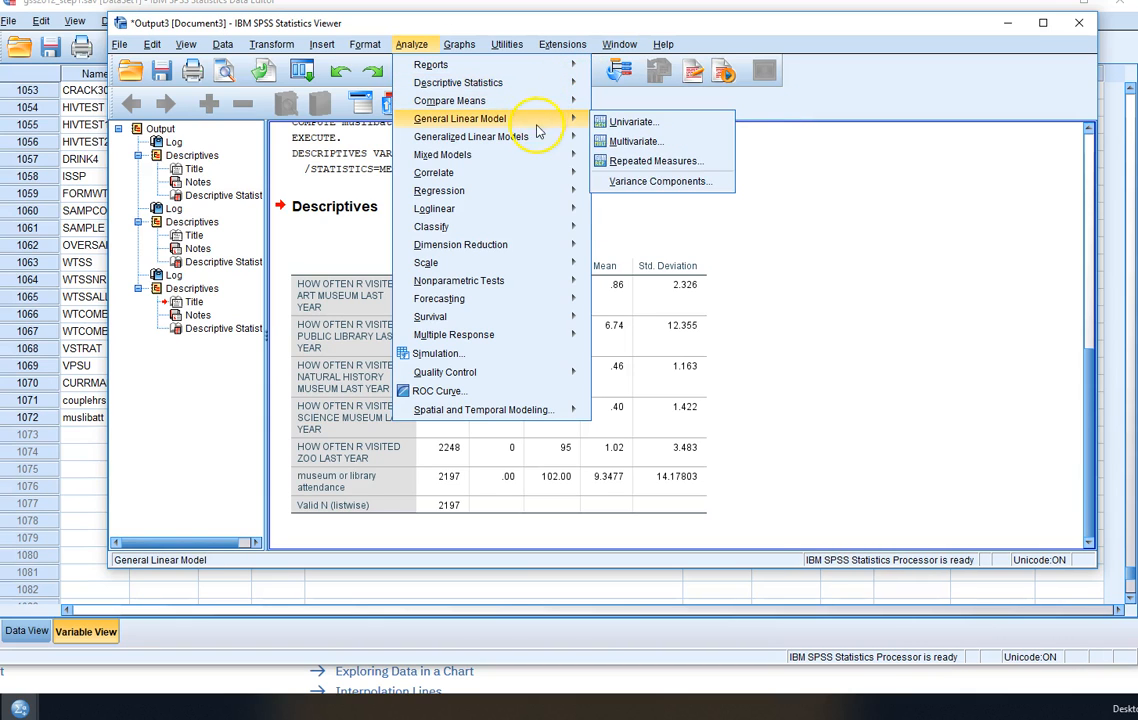
pyautogui.moveTo(535, 140)
pyautogui.moveTo(519, 90)
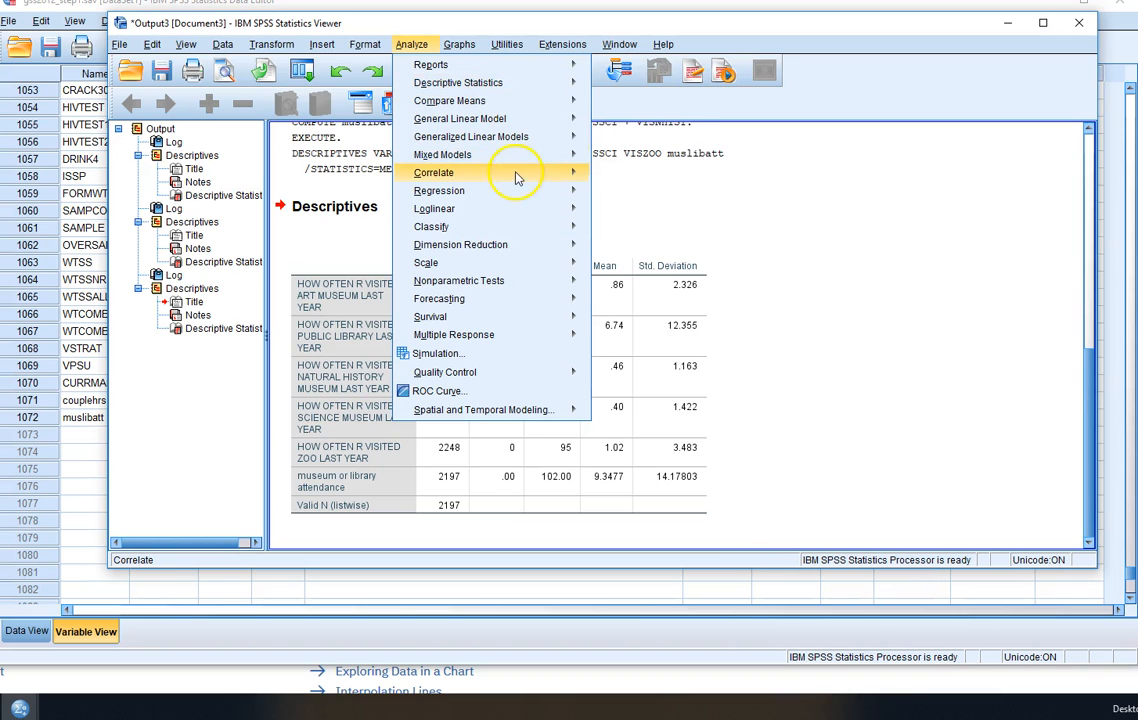
pyautogui.moveTo(521, 173)
pyautogui.click(628, 176)
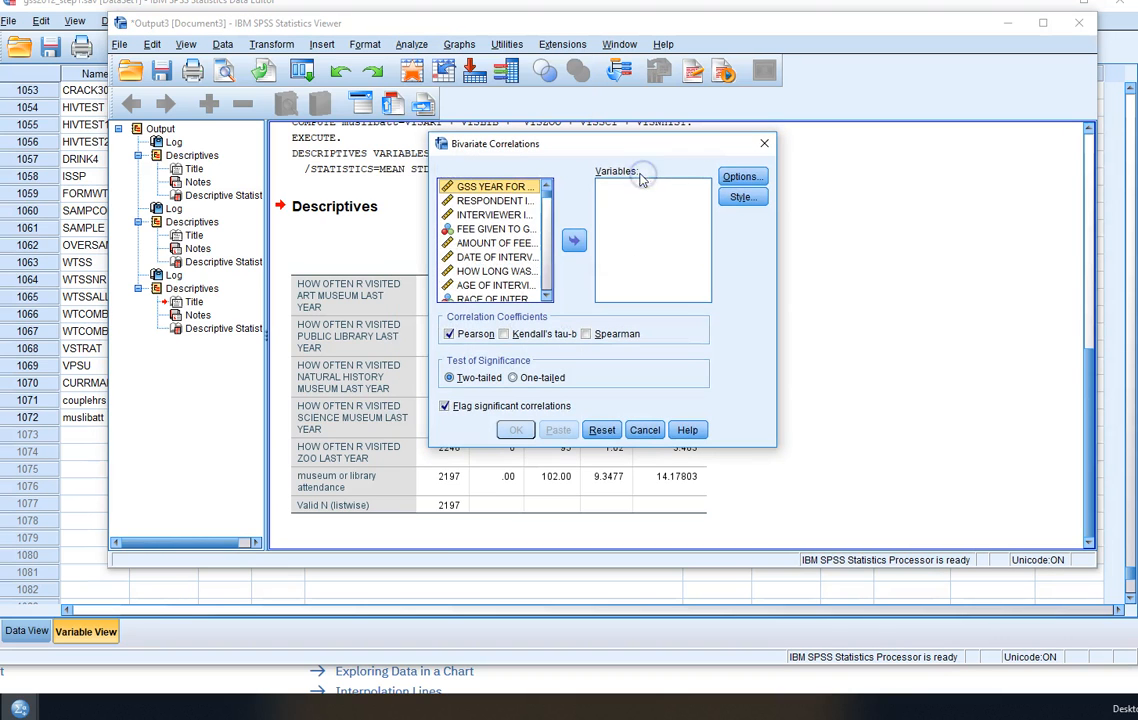
# - Add the museum or library attendance variable to the bivariate correlation variables
pyautogui.moveTo(545, 296); pyautogui.dragTo(545, 298)
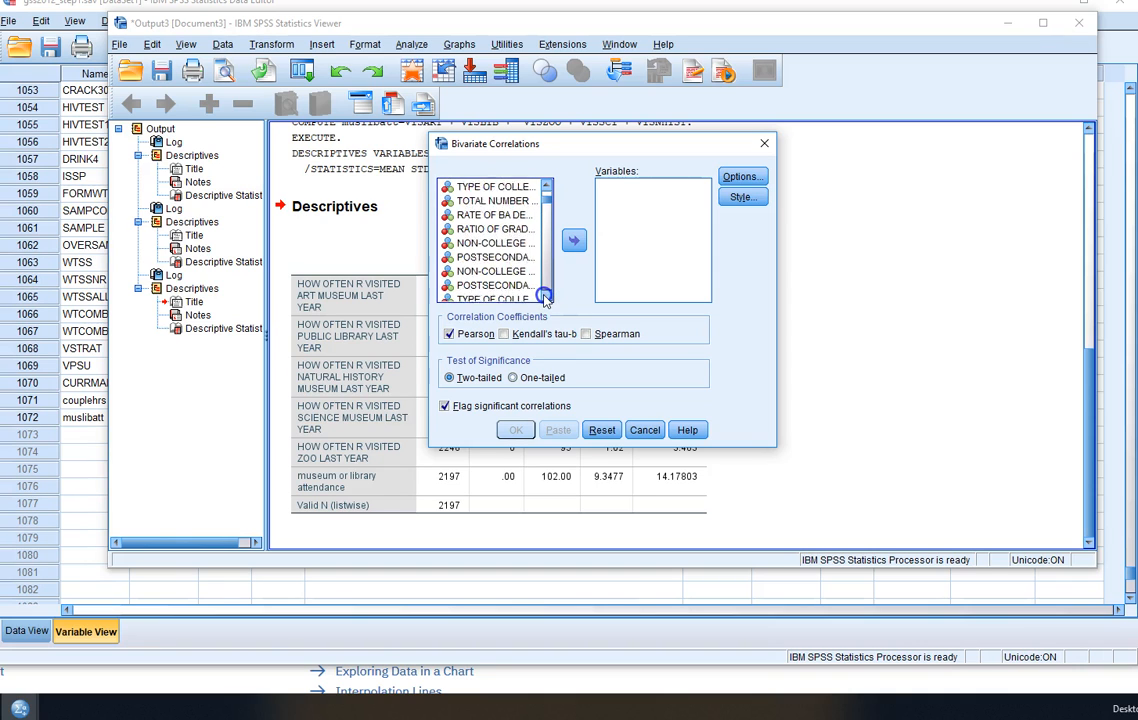
pyautogui.moveTo(545, 298); pyautogui.dragTo(545, 298)
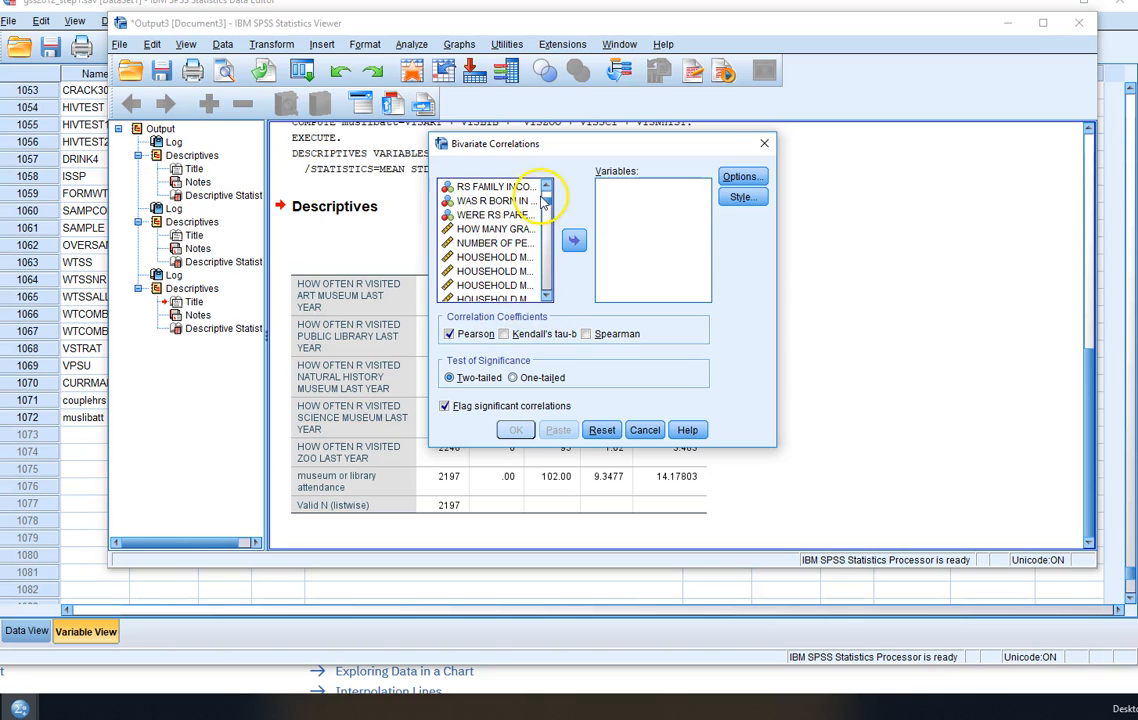
pyautogui.scroll(-8, 483, 190)
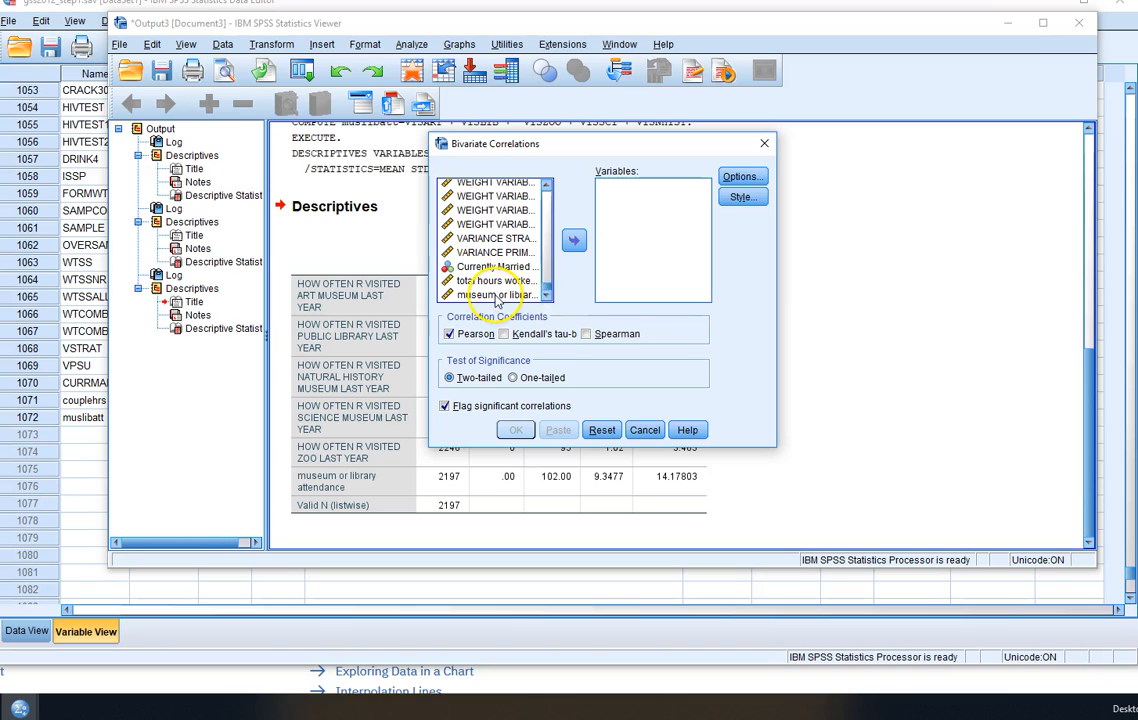
pyautogui.click(500, 294)
pyautogui.click(574, 240)
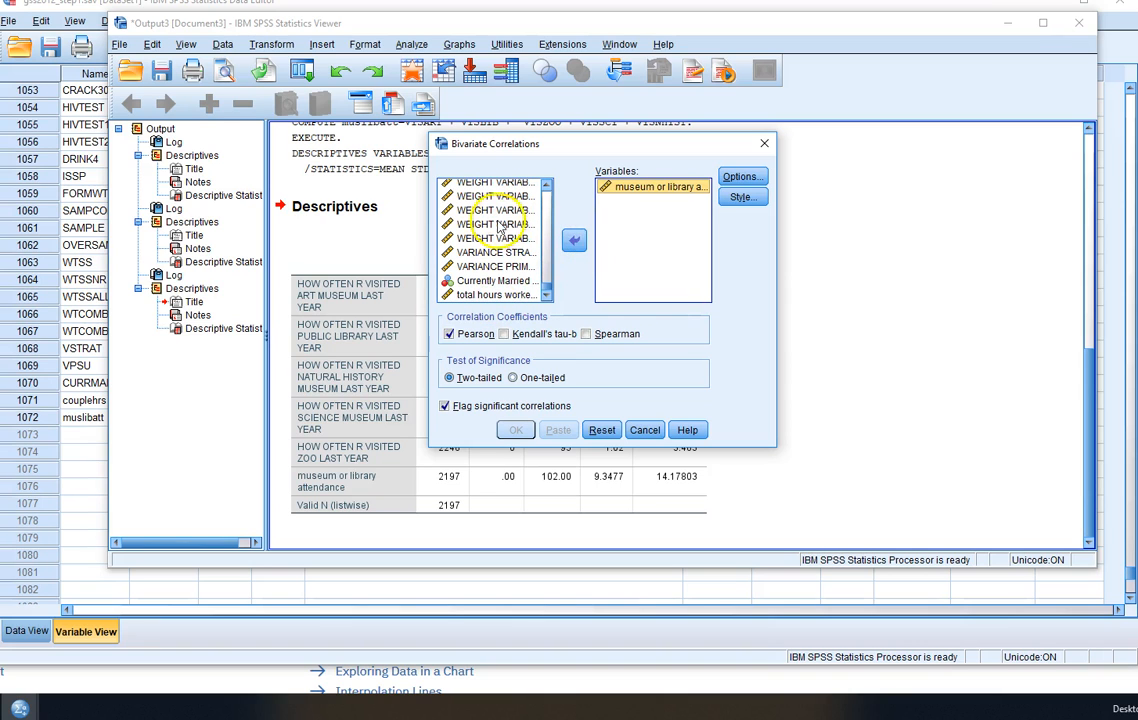
# - Show variable names instead of labels in the Bivariate Correlations source list and sort the list alphabetically
pyautogui.click(547, 272)
pyautogui.rightClick(516, 242)
pyautogui.click(540, 259)
pyautogui.rightClick(479, 236)
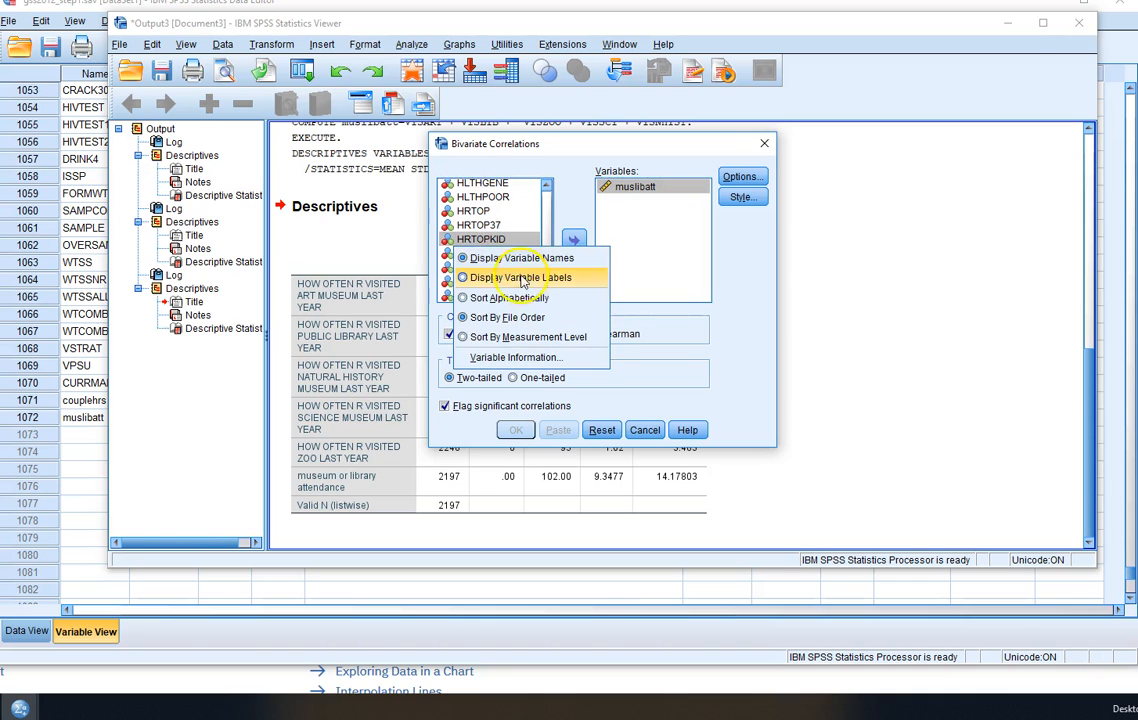
pyautogui.click(466, 264)
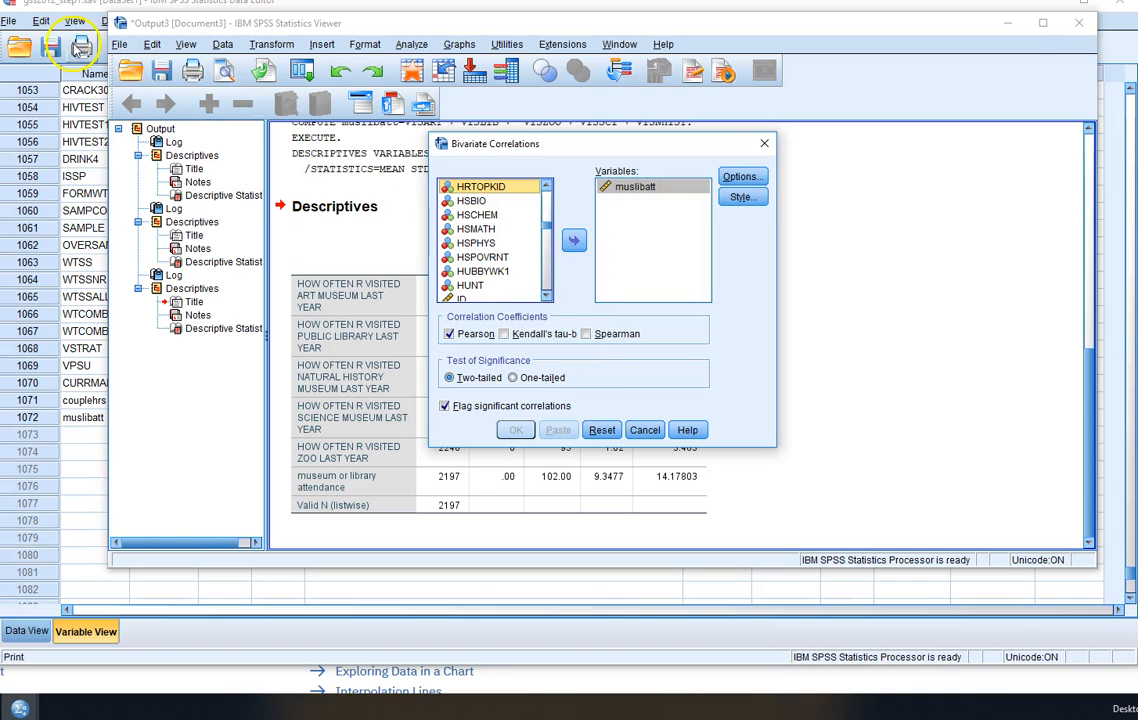
# - Add CHILDS to the correlation variables and run the two-tailed Pearson correlation with muslibatt, flagging significant correlations
pyautogui.moveTo(549, 233); pyautogui.dragTo(551, 205)
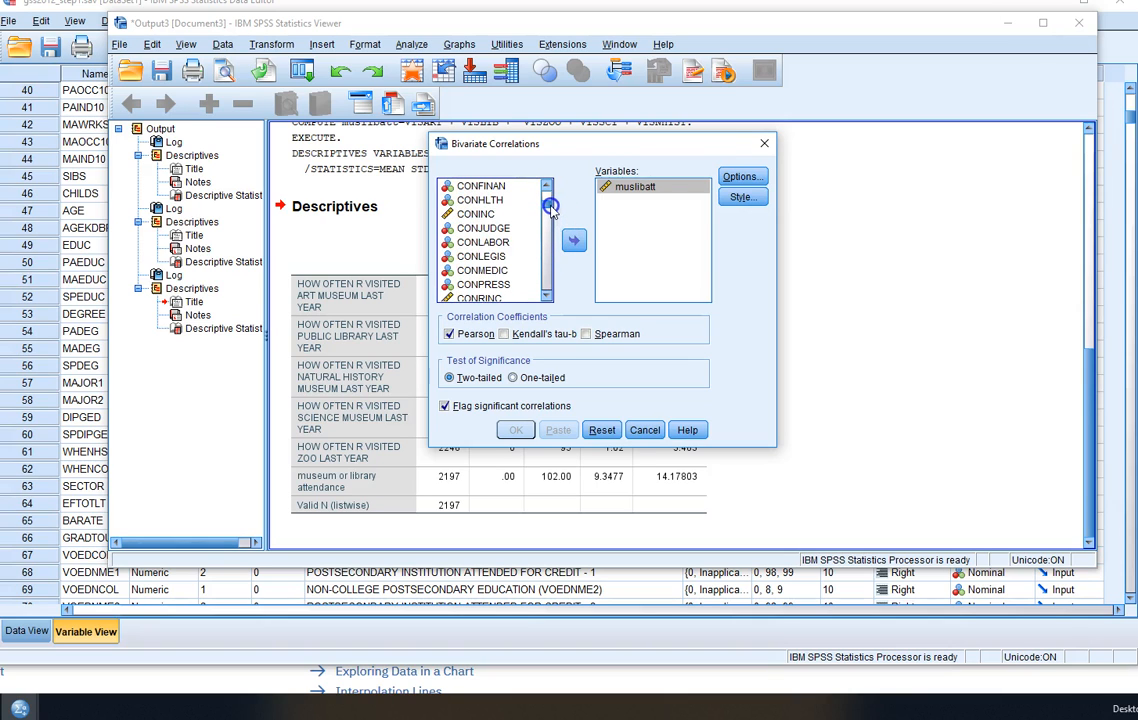
pyautogui.scroll(10, 487, 246)
pyautogui.scroll(8, 487, 256)
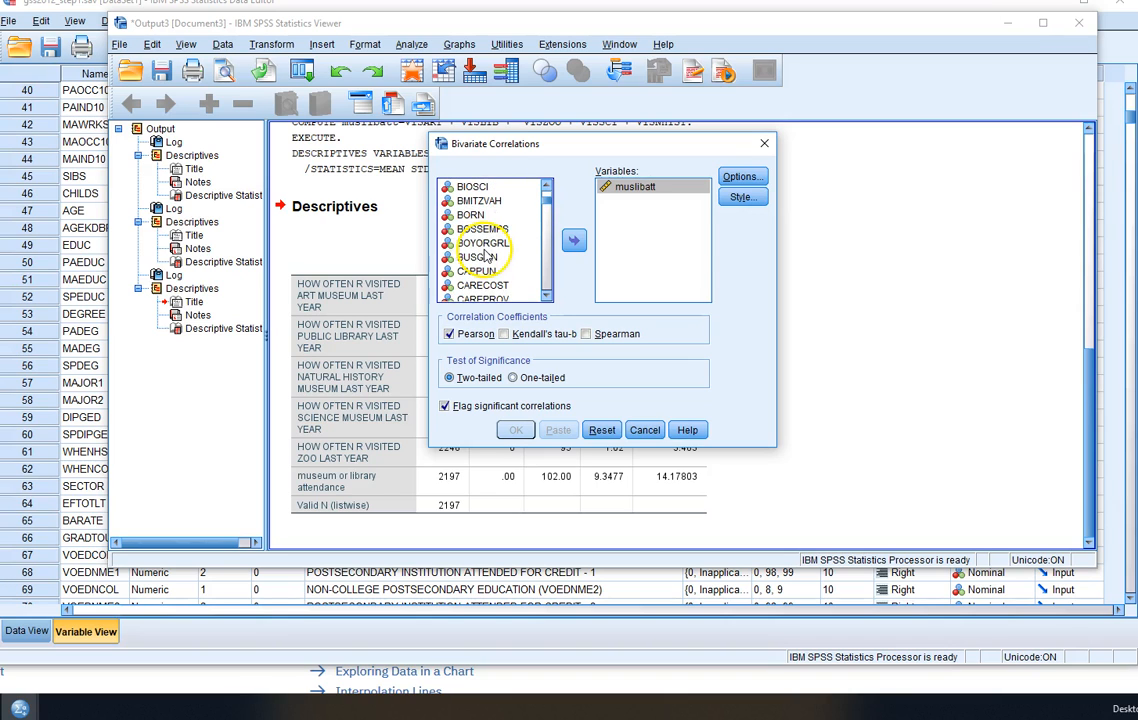
pyautogui.click(476, 271)
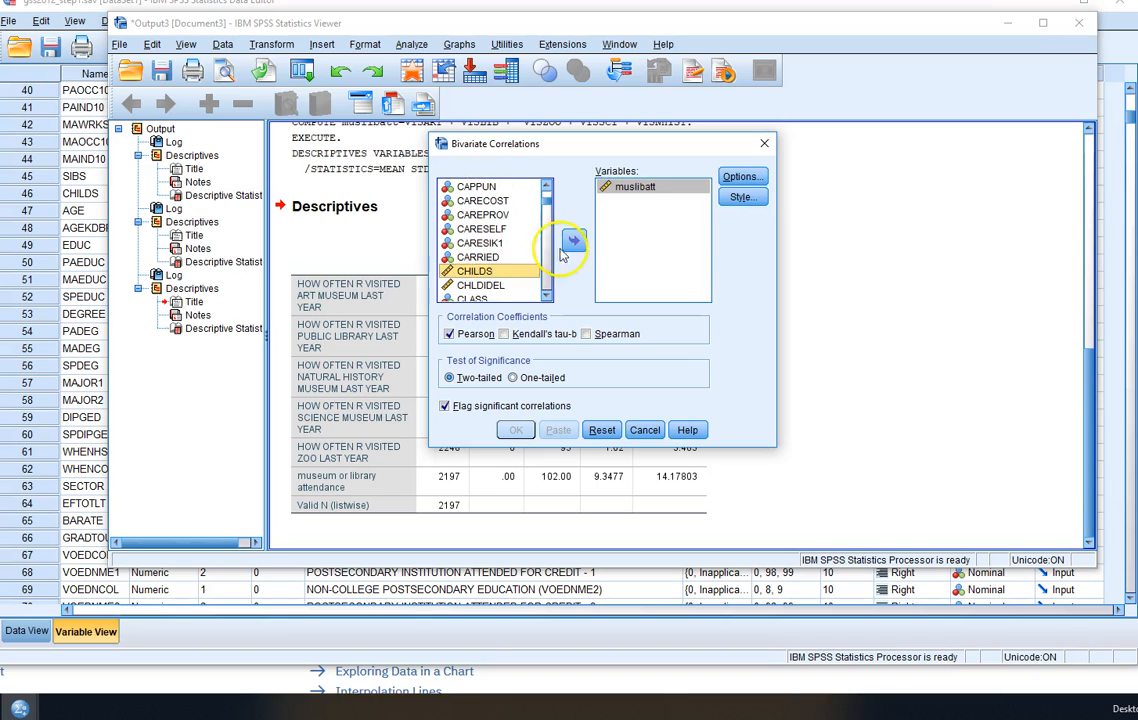
pyautogui.click(573, 240)
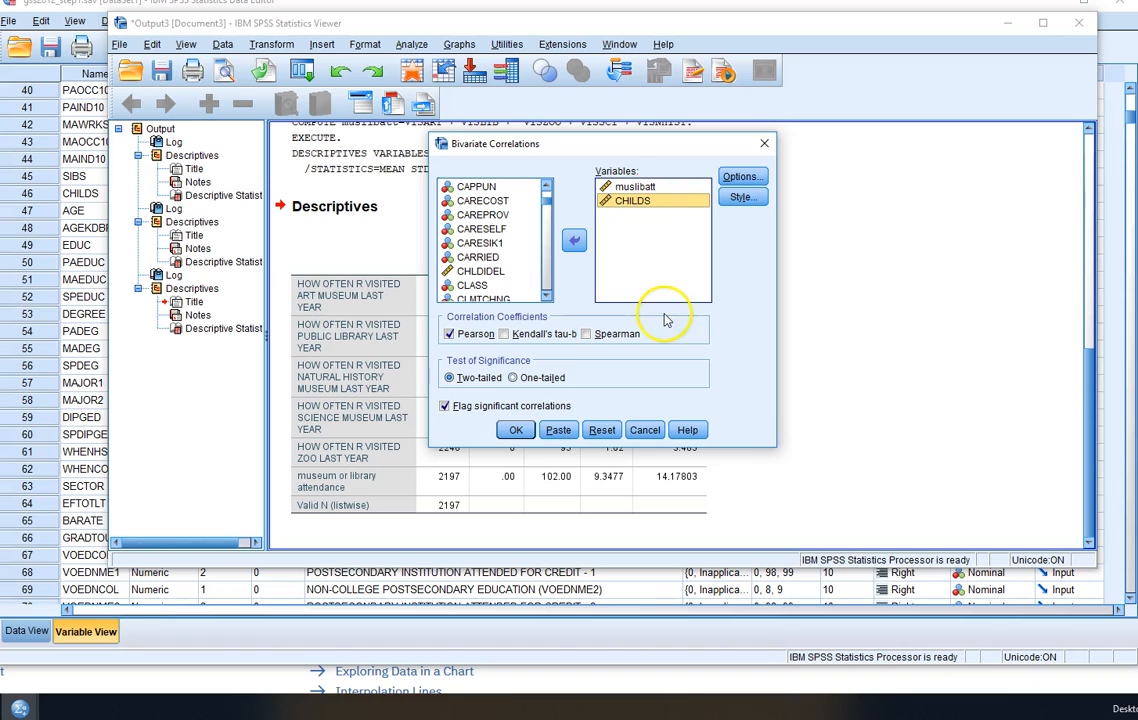
pyautogui.click(518, 430)
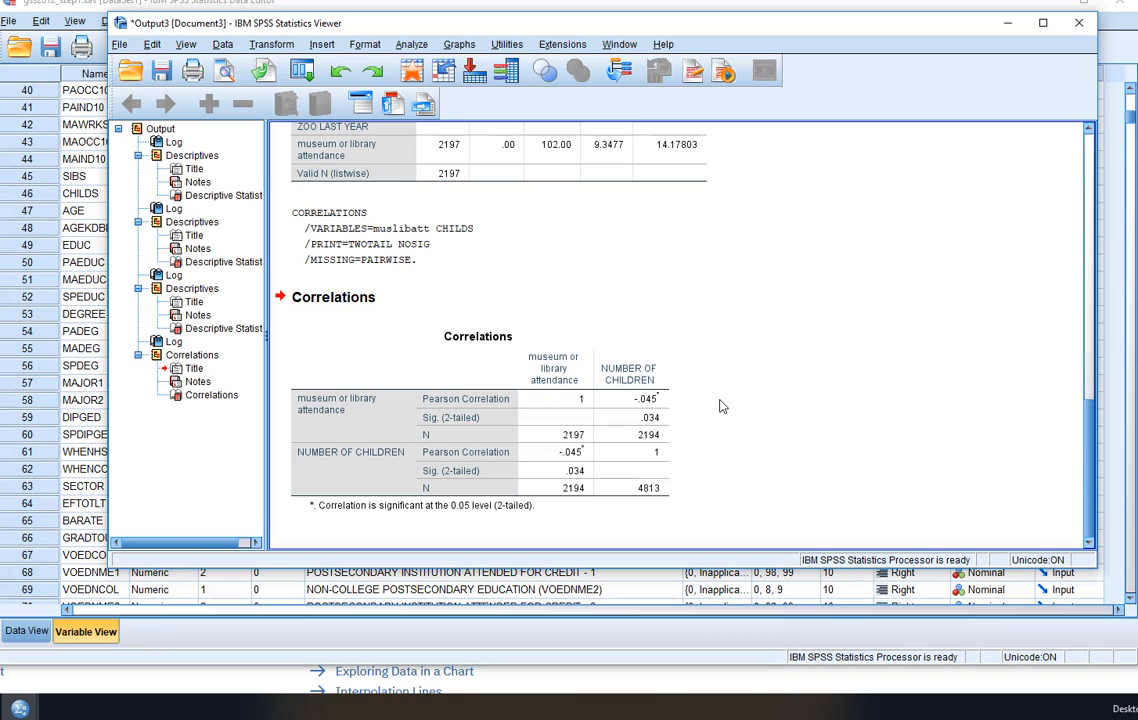
pyautogui.click(508, 432)
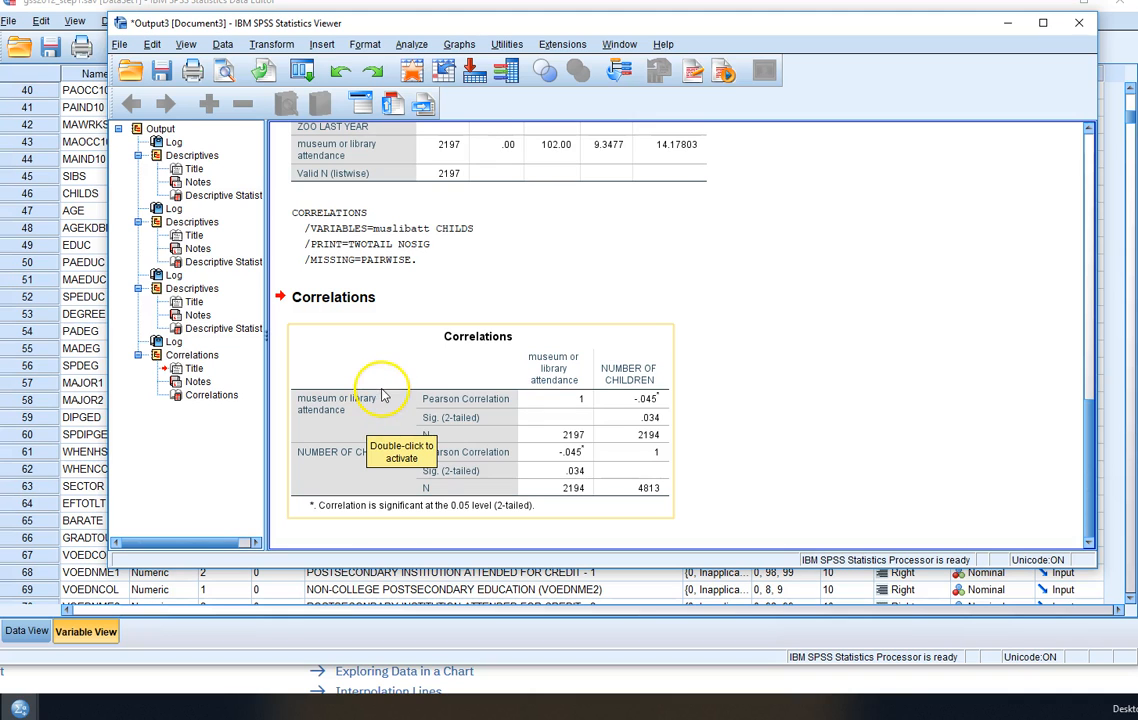
# - Look back over the earlier descriptives output and reopen the Compute Variable dialog
pyautogui.scroll(5, 381, 395)
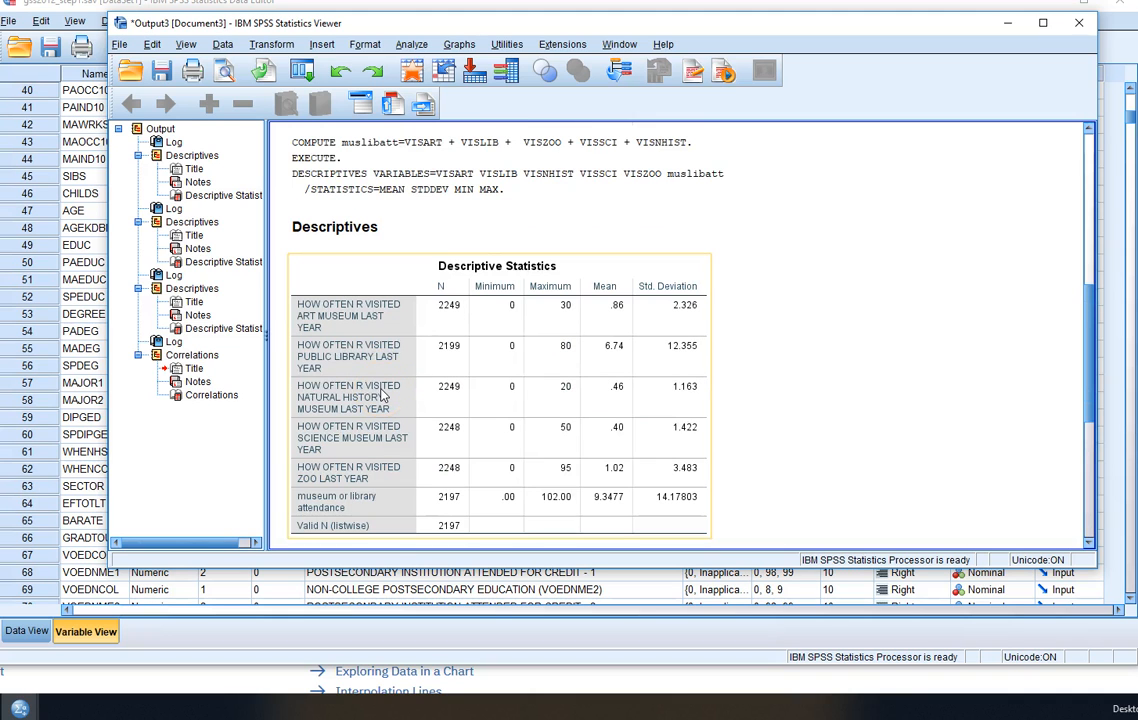
pyautogui.scroll(7, 884, 402)
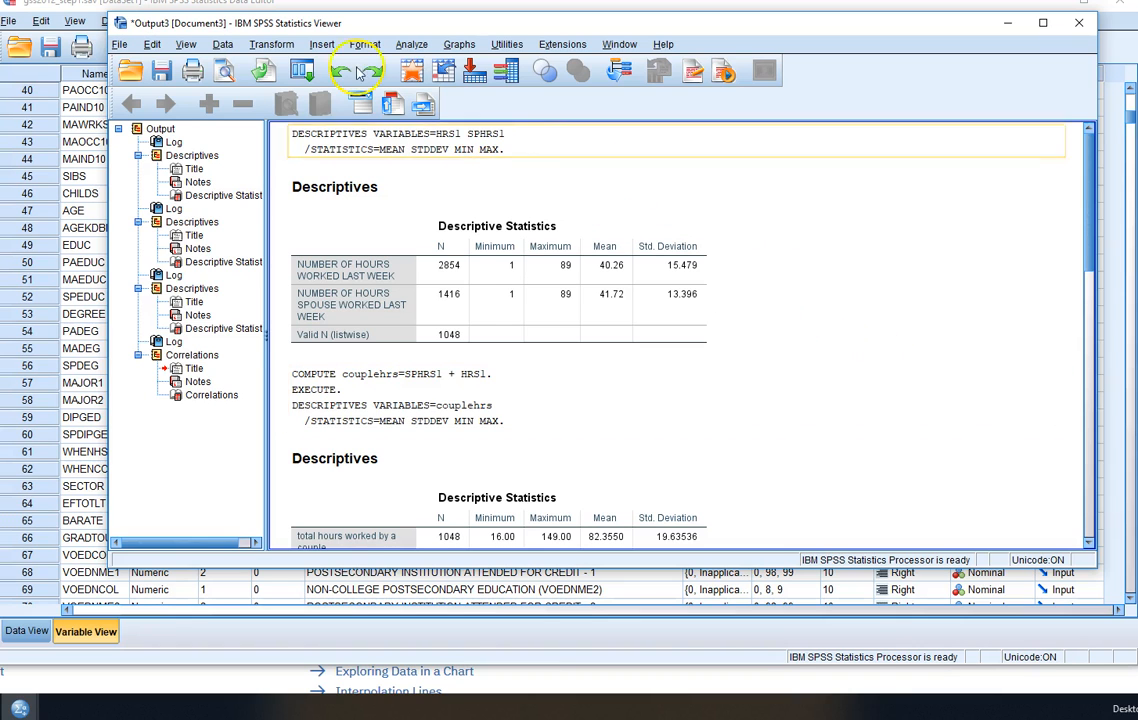
pyautogui.click(271, 44)
pyautogui.click(305, 65)
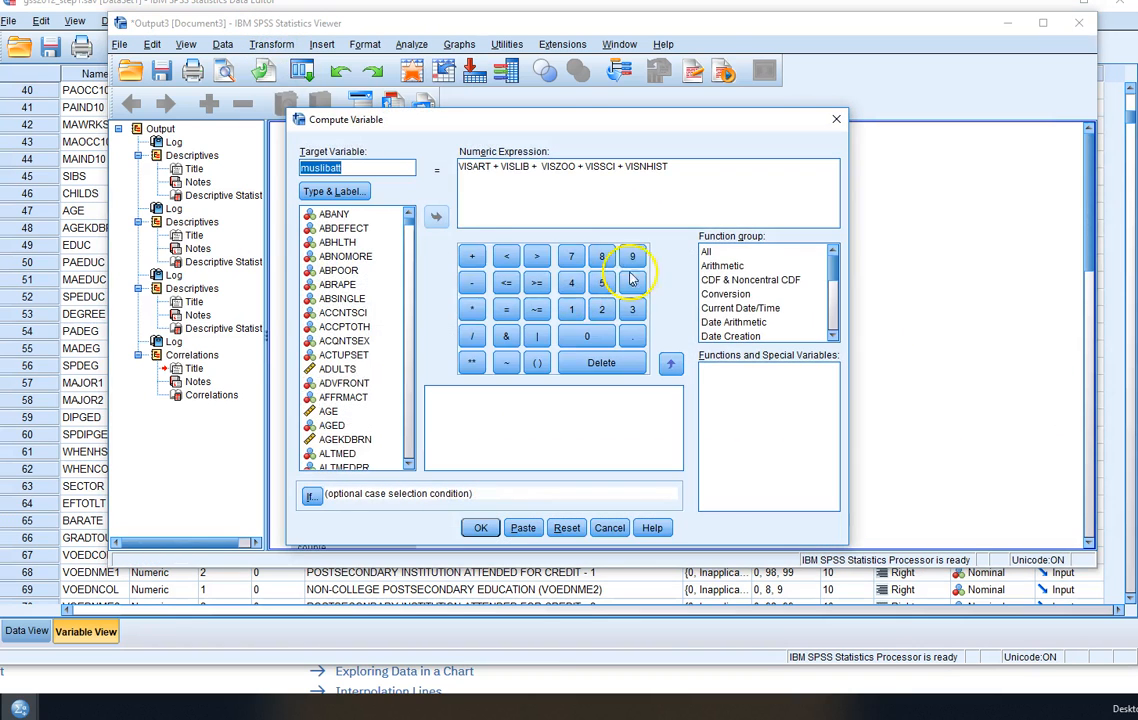